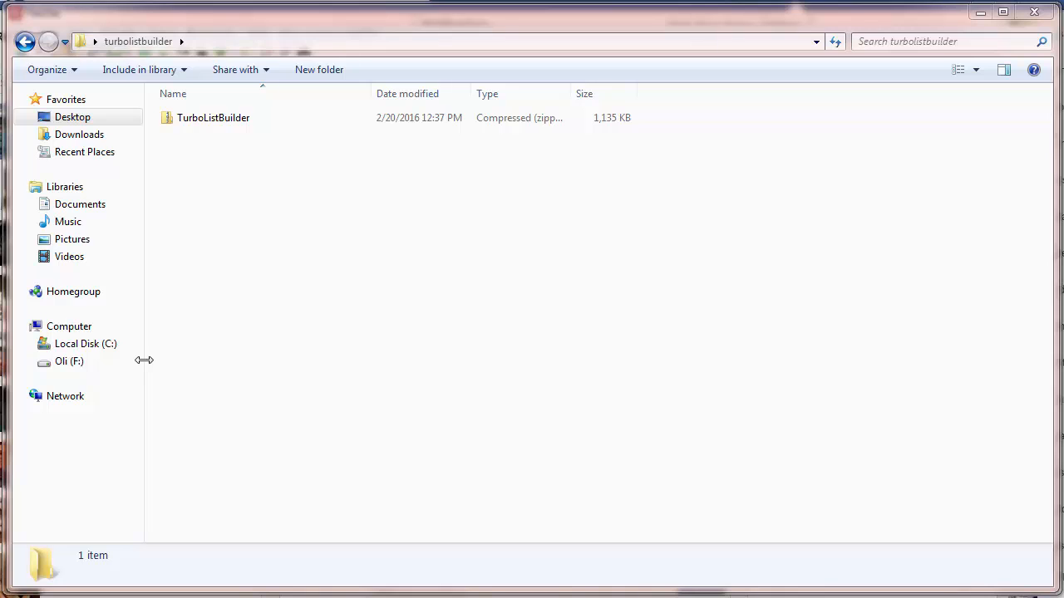
- Extract the TurboListBuilder zip with 7-Zip into a TurboListBuilder folder
right_click(222, 124)
mouse_move(253, 194)
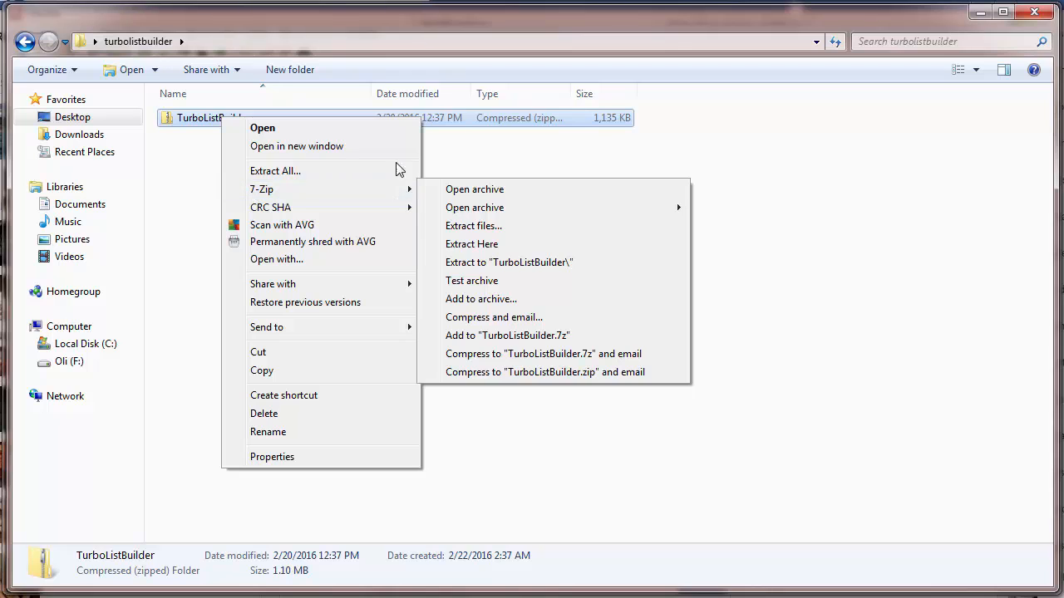
click(459, 266)
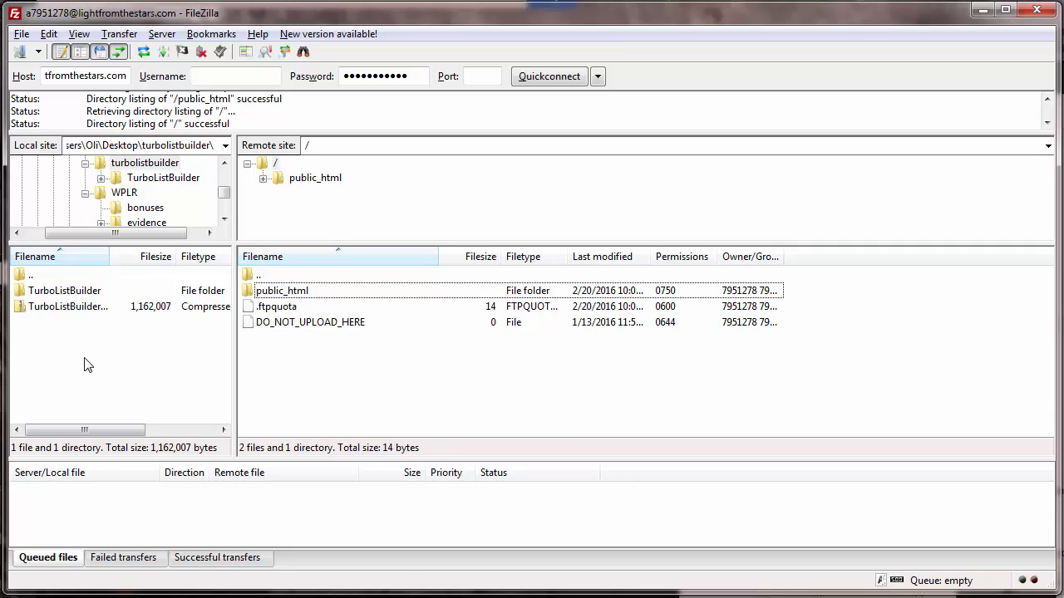
- Show the local TurboListBuilder folder and the remote public_html folder side by side
double_click(94, 292)
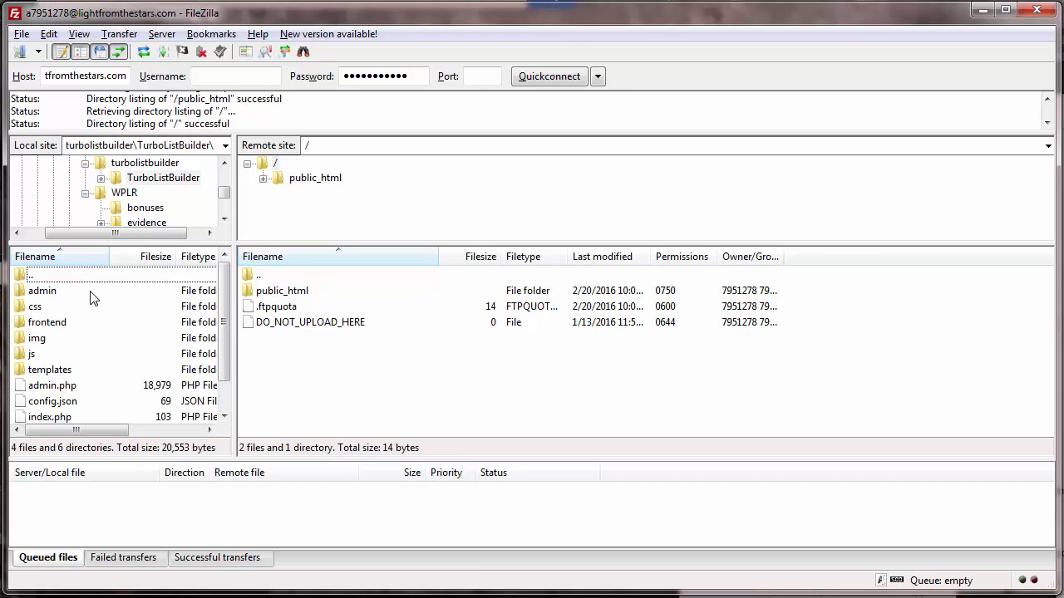
double_click(282, 291)
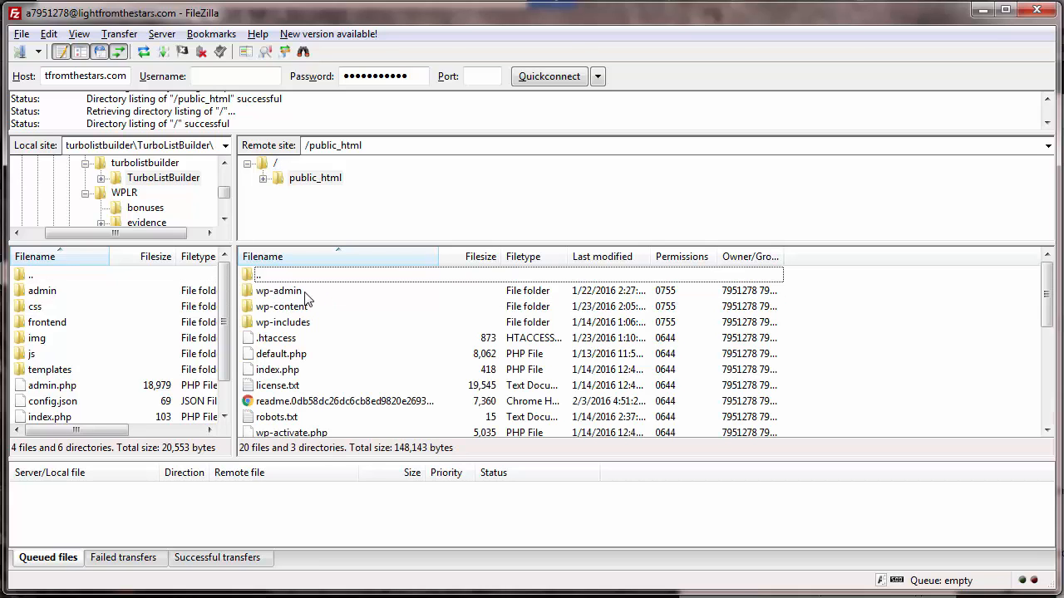
- Create and enter a new turbolistbuilder directory under /public_html/ on the server
right_click(855, 354)
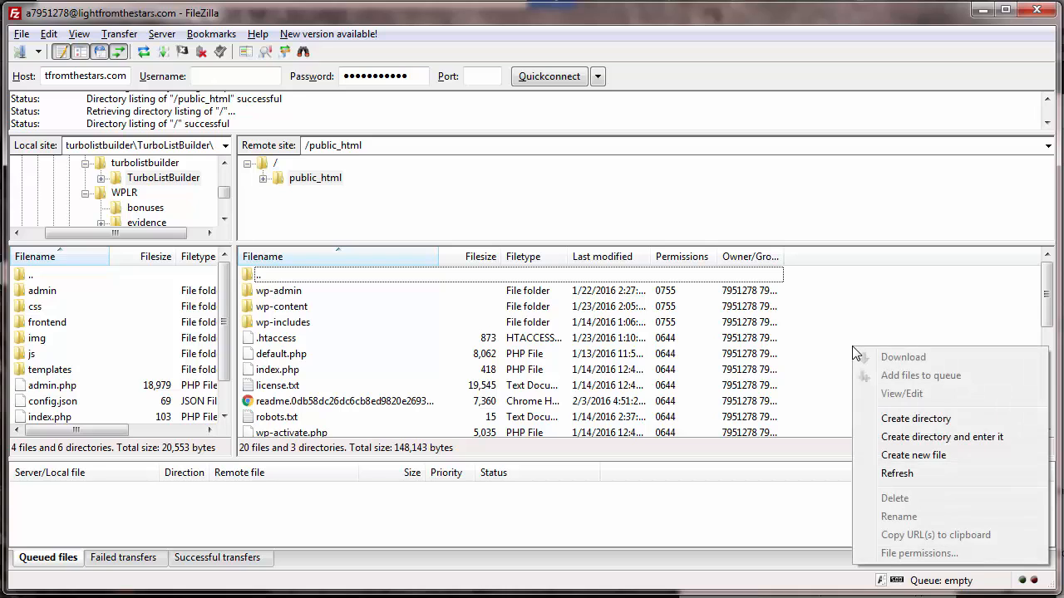
click(910, 438)
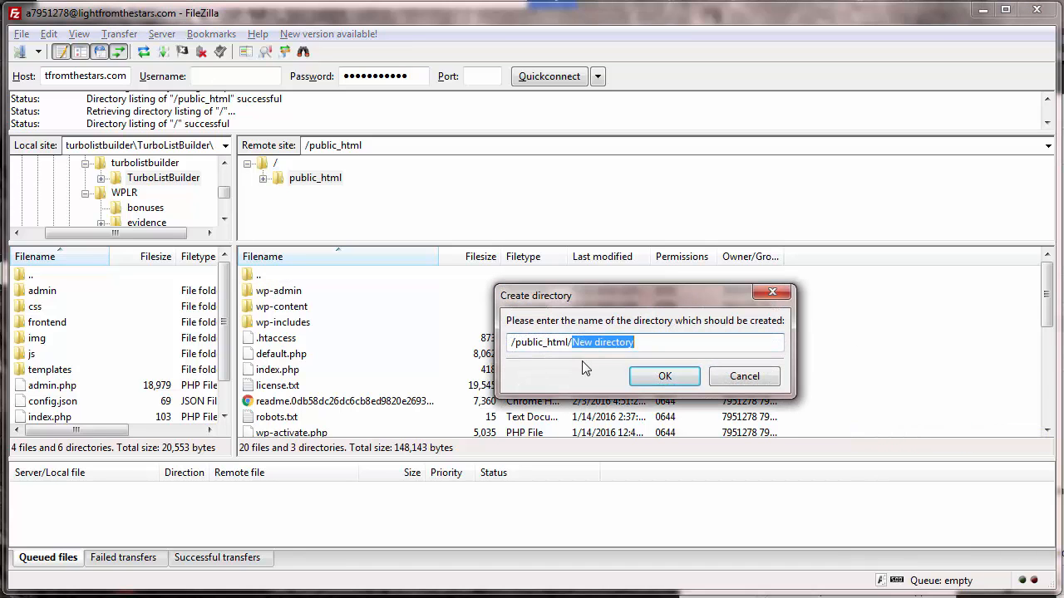
text(turbolist)
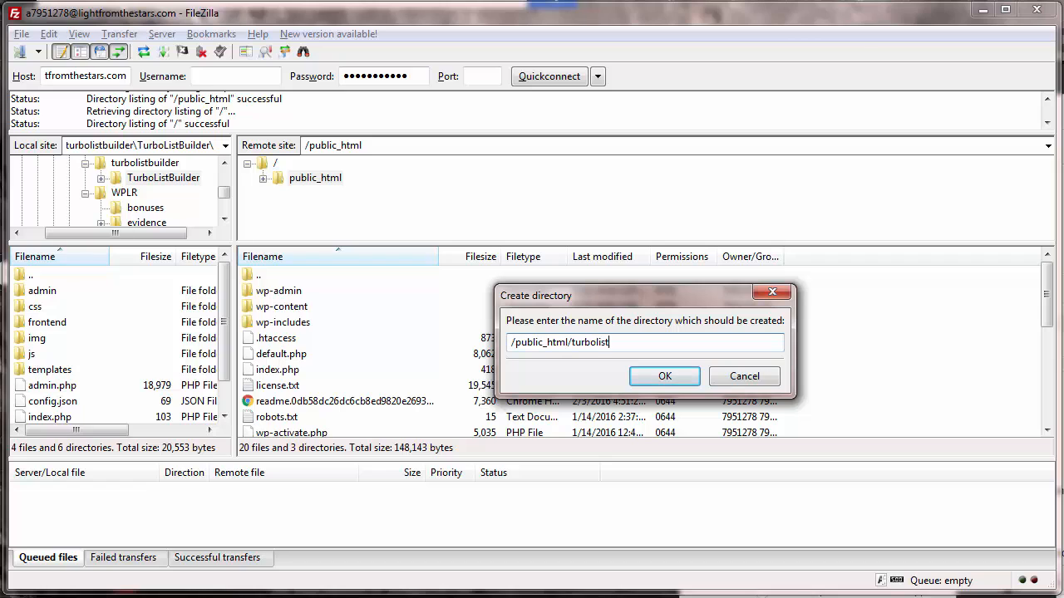
text(builder)
click(665, 384)
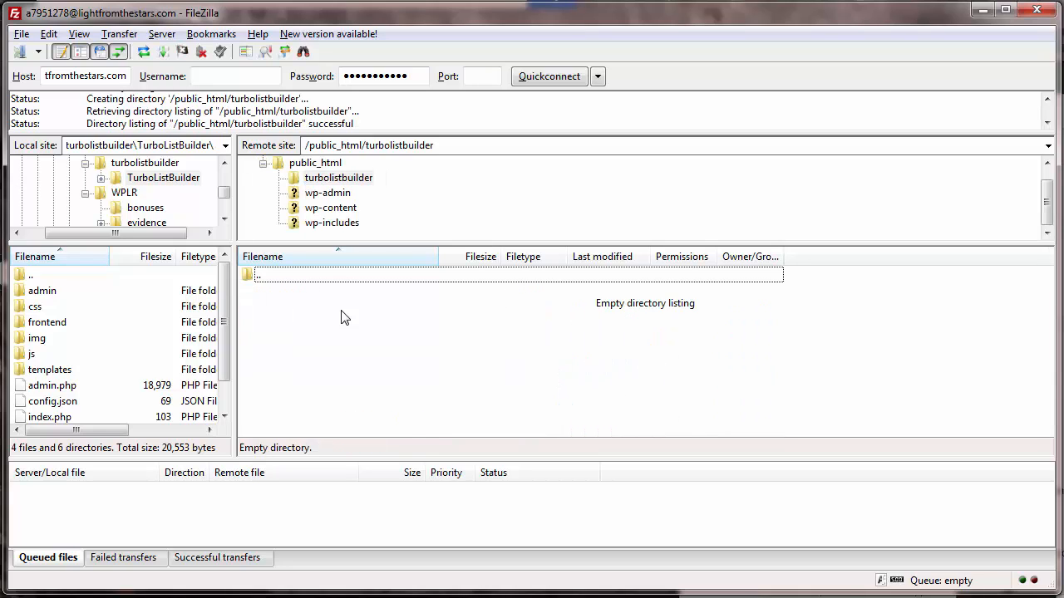
- Upload admin through send-email.php into the remote turbolistbuilder folder, then switch to Chrome
click(54, 296)
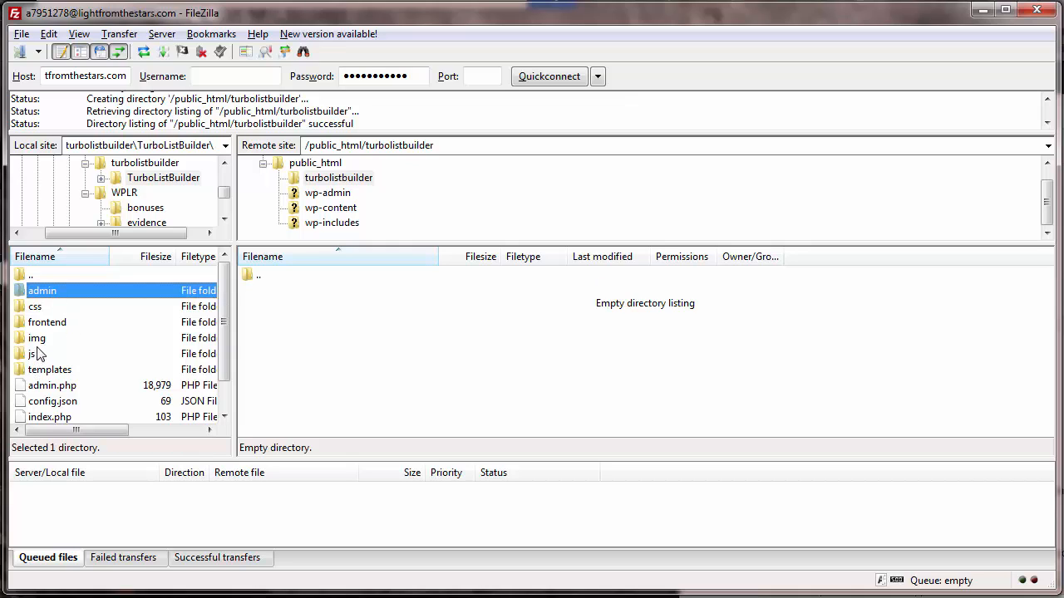
scroll(37, 354, down, 1)
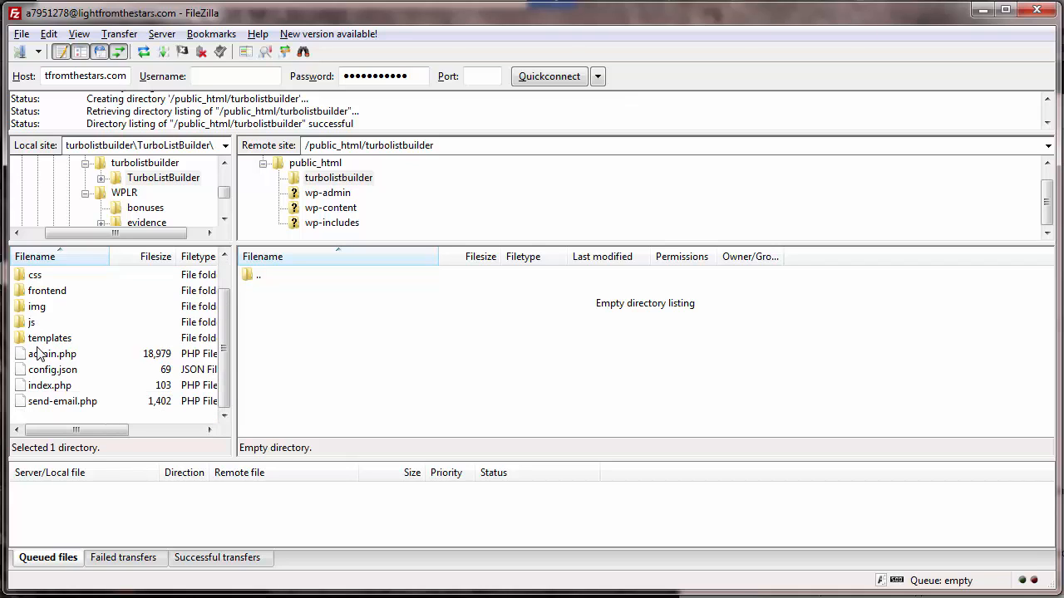
shift+click(47, 405)
scroll(42, 366, up, 1)
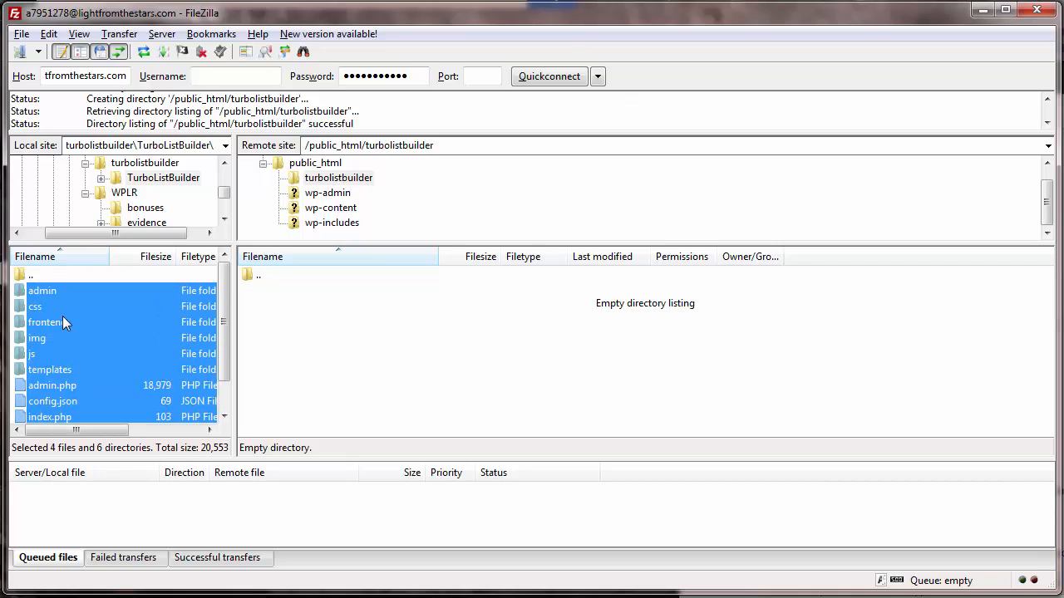
drag(56, 296, 349, 329)
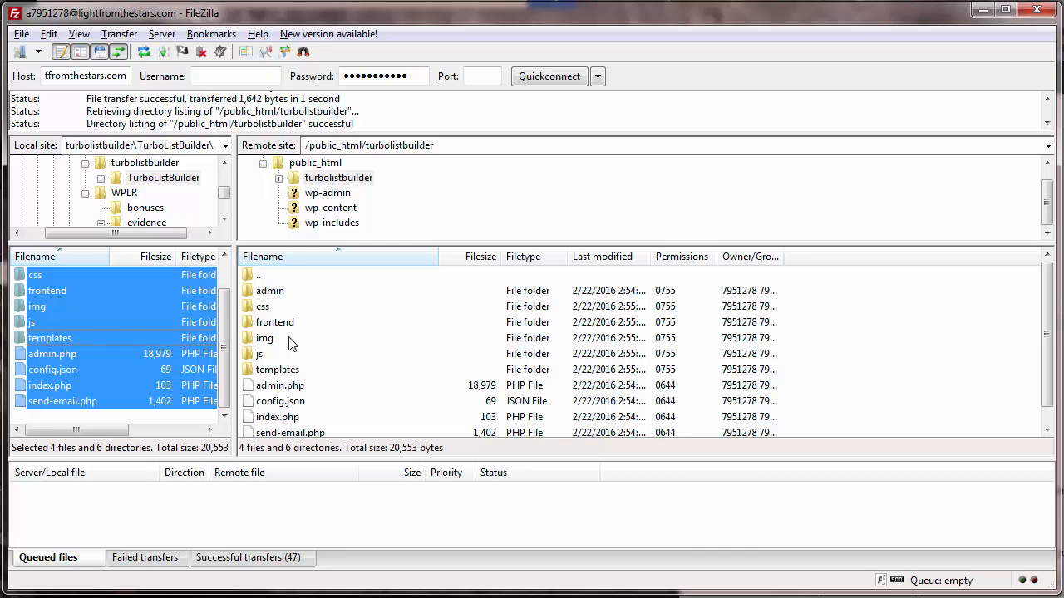
click(369, 354)
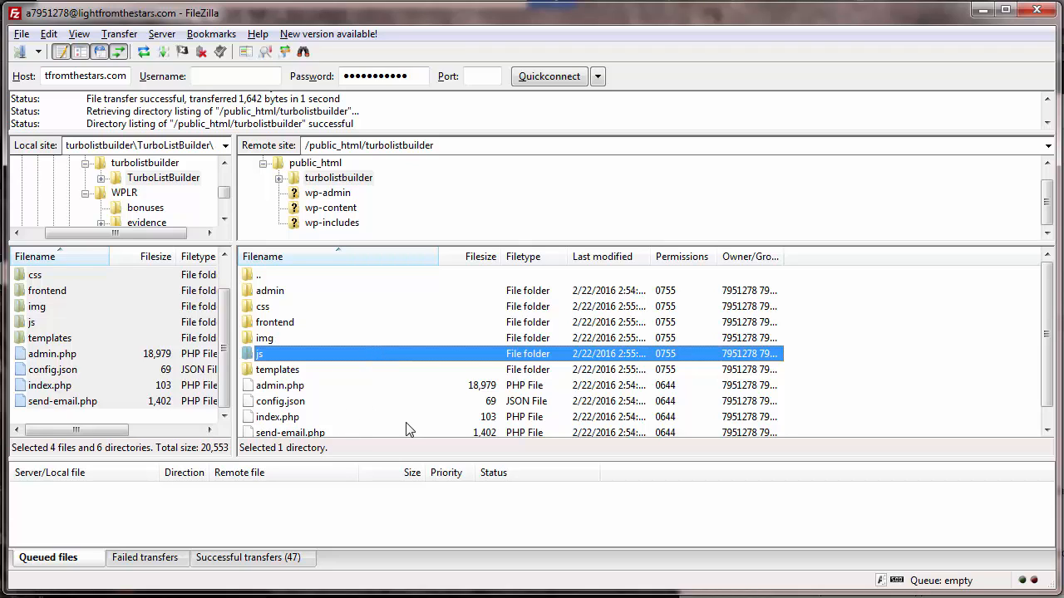
click(914, 597)
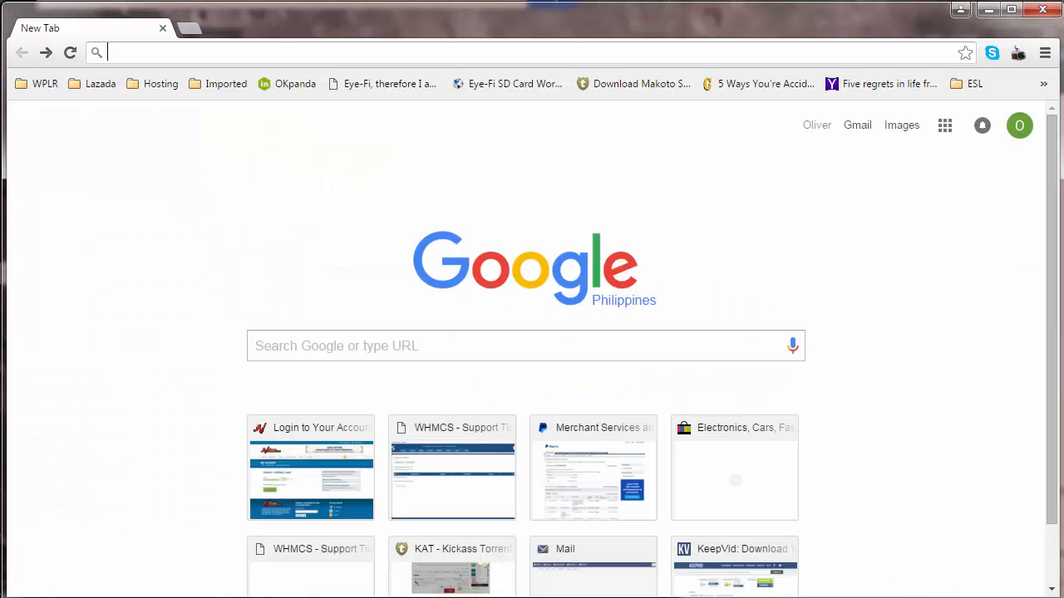
- Copy the example admin address from the Notepad note
click(62, 597)
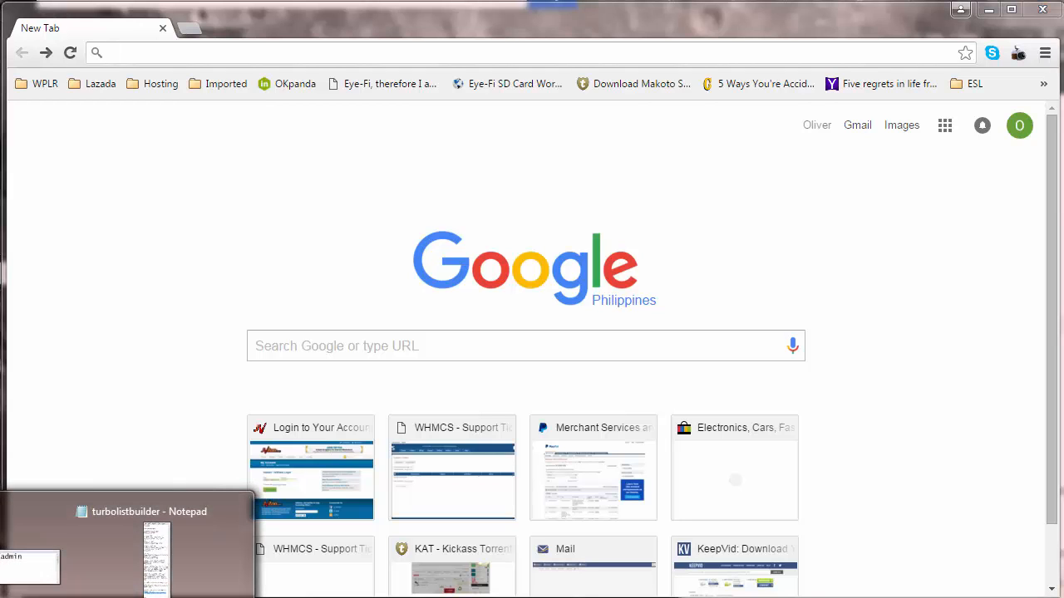
click(29, 567)
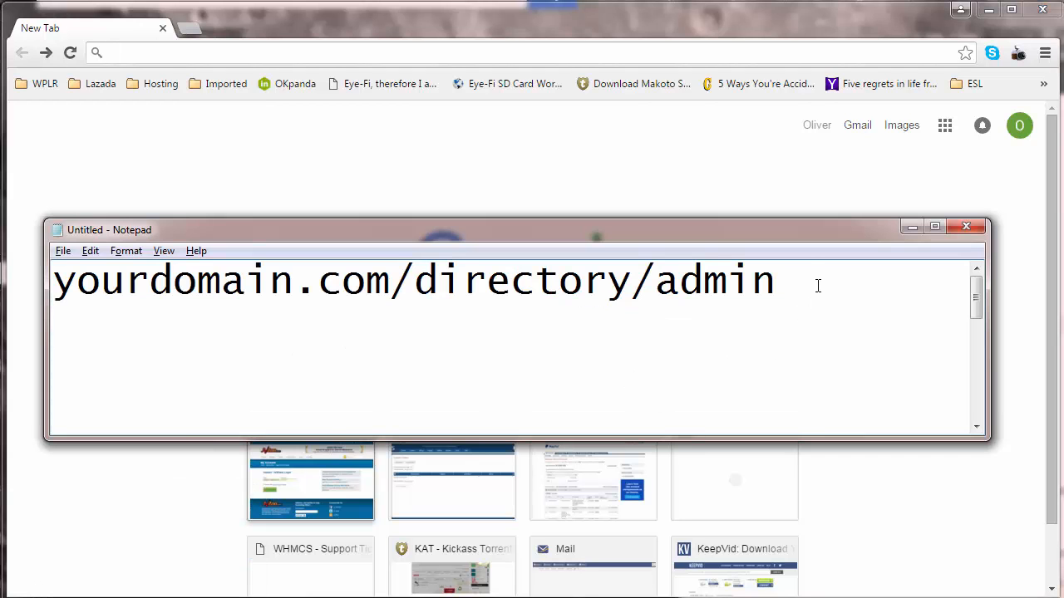
drag(796, 297, 44, 297)
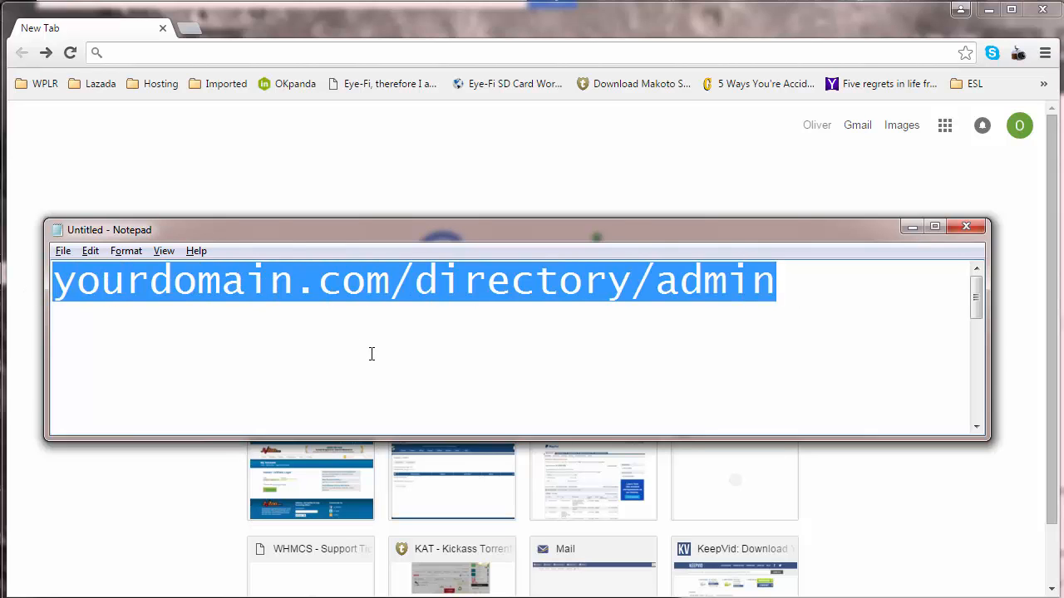
click(329, 282)
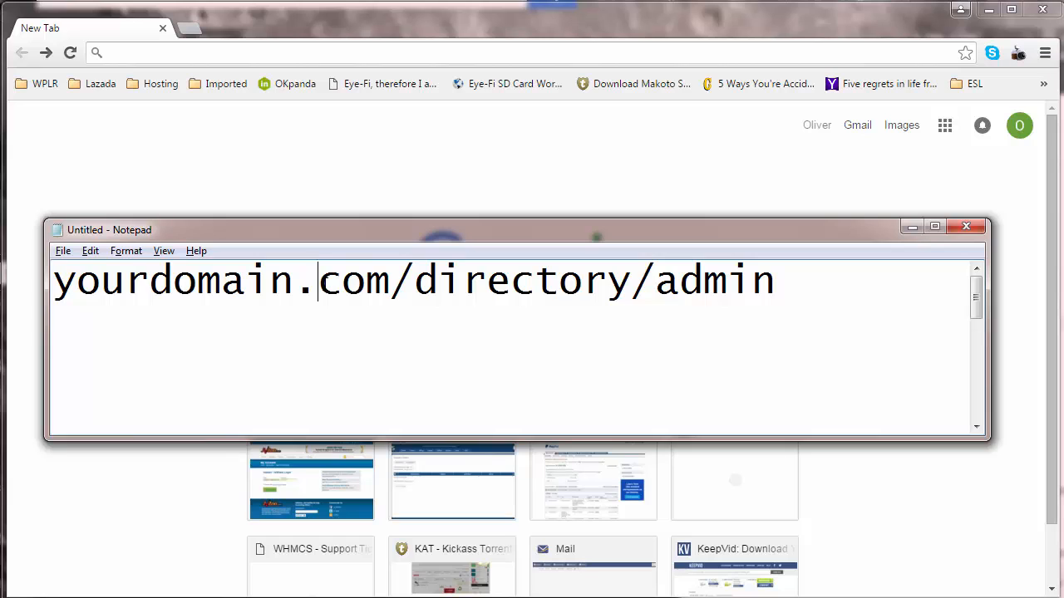
key(ctrl+a)
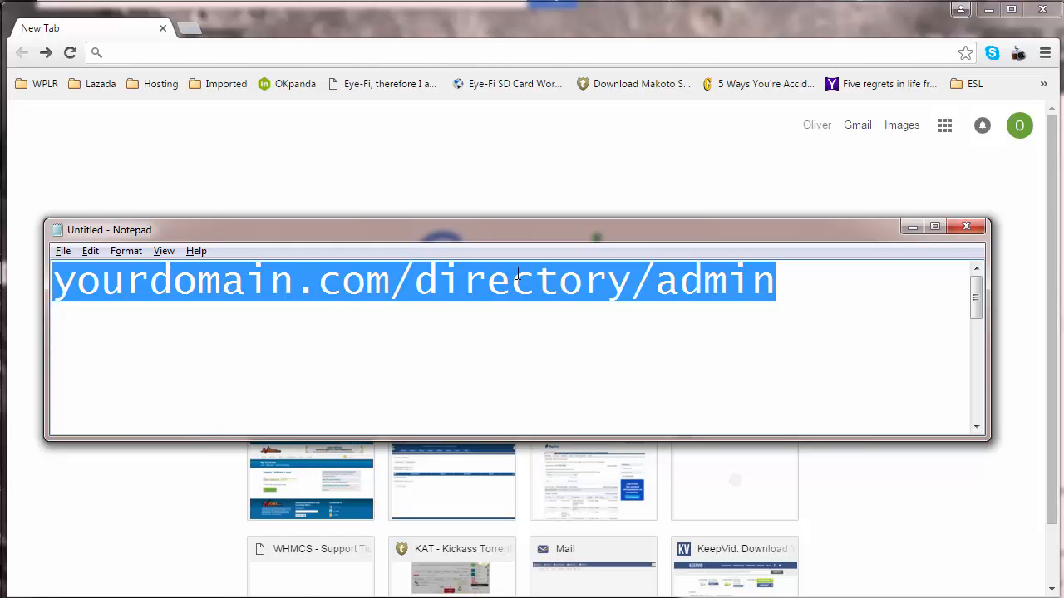
click(834, 291)
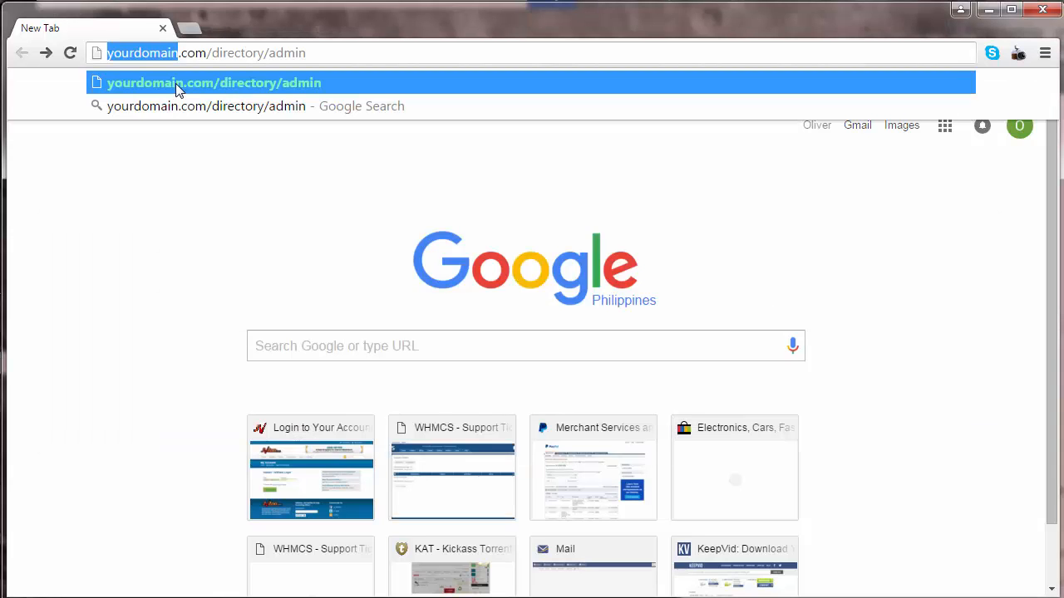
- Load the admin address with domain lightfromthestars and folder turbolistbuilder
text(lightfrom)
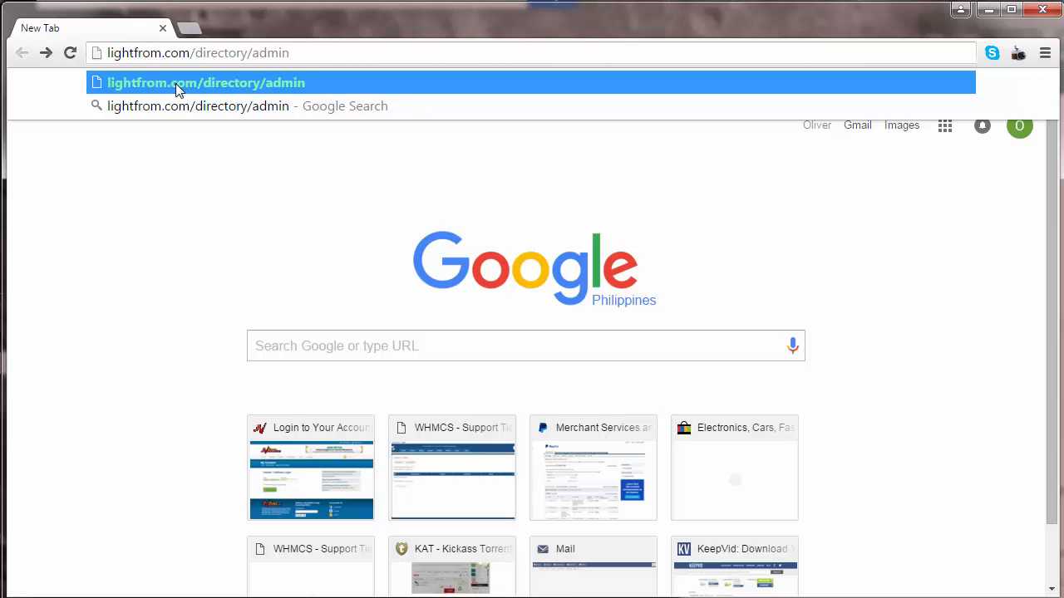
text(thestars)
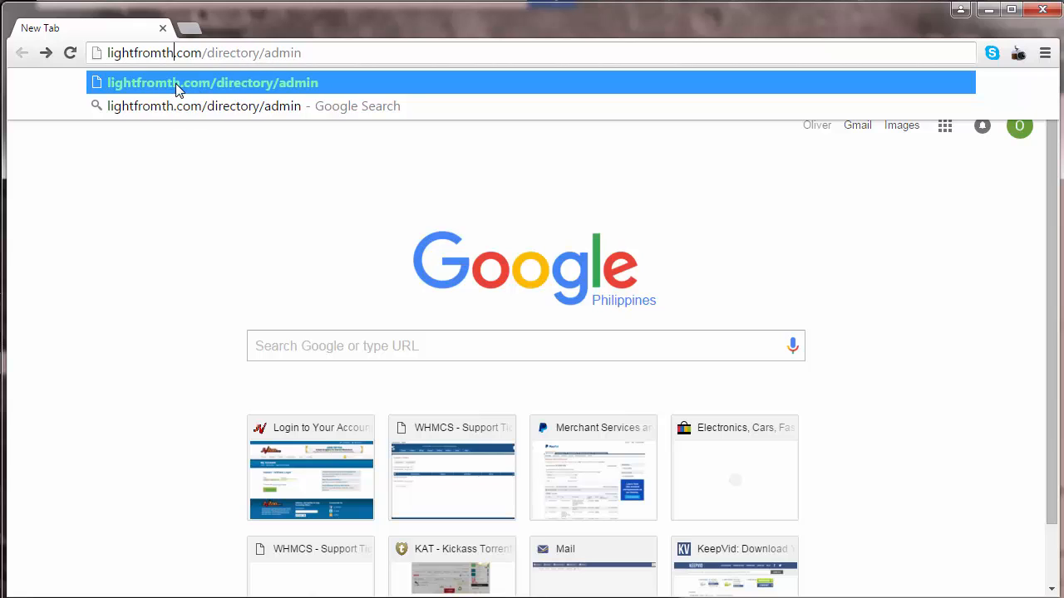
key(Right)
key(Right)
key(Right)
key(Right)
key(Right)
key(Right)
key(Right)
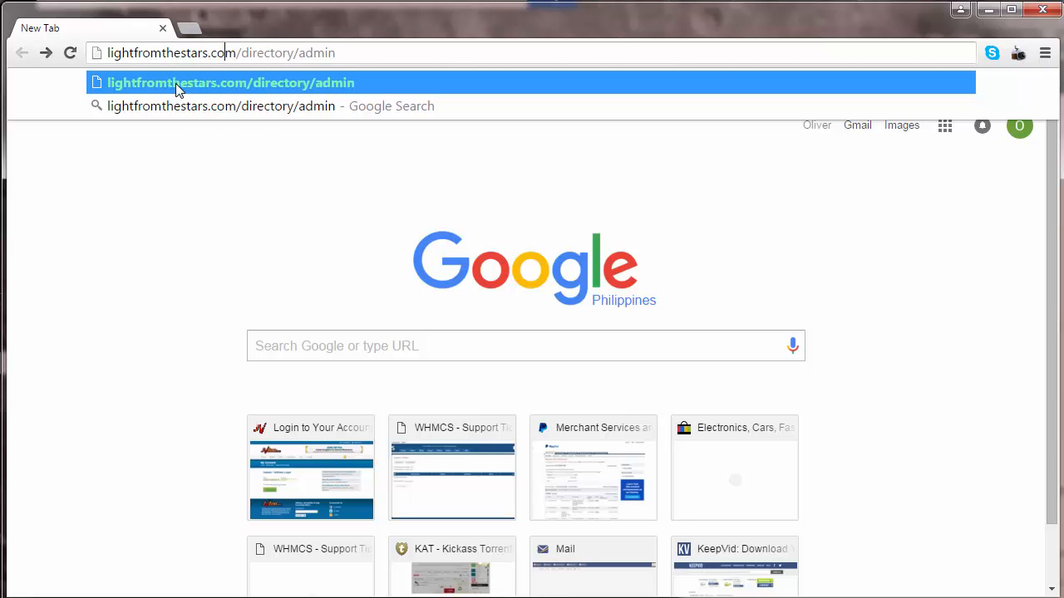
key(Left)
key(Left)
key(shift+End)
key(shift+Left)
key(shift+Left)
key(shift+Left)
key(shift+Left)
key(shift+Left)
key(shift+Left)
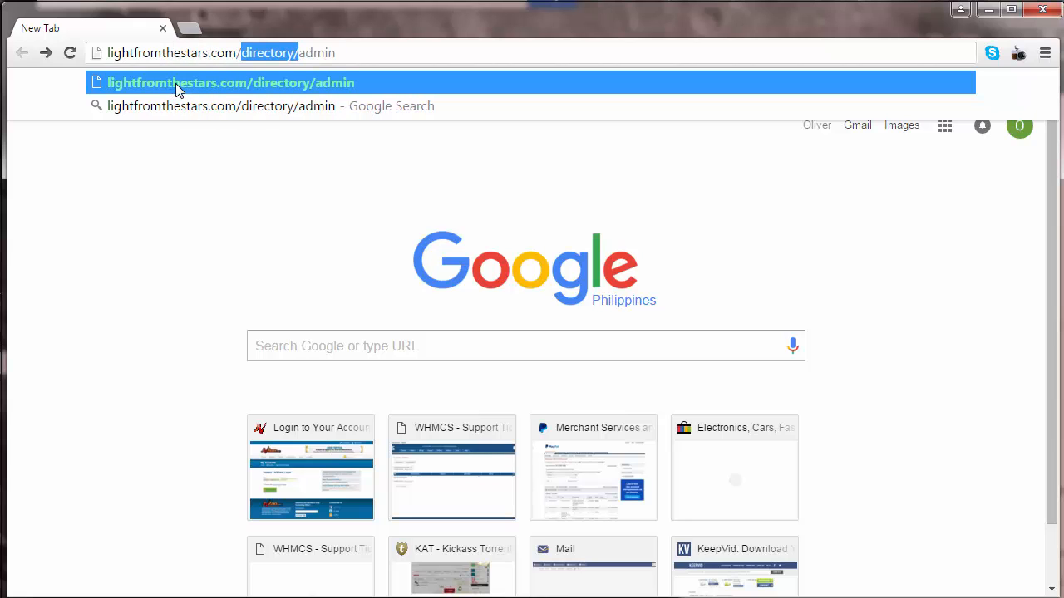
text(turbolis)
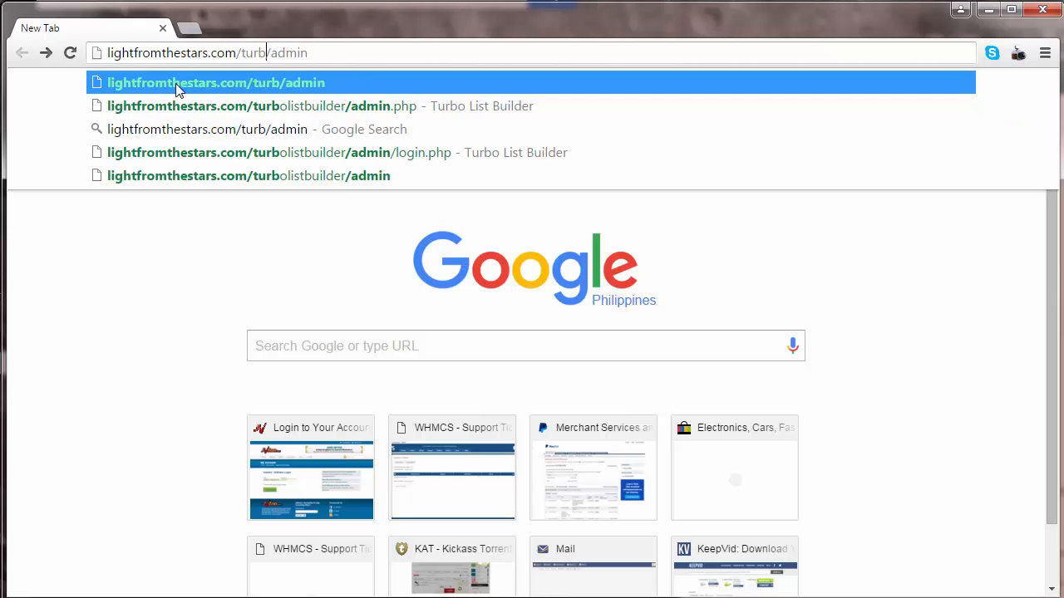
text(tbuilder)
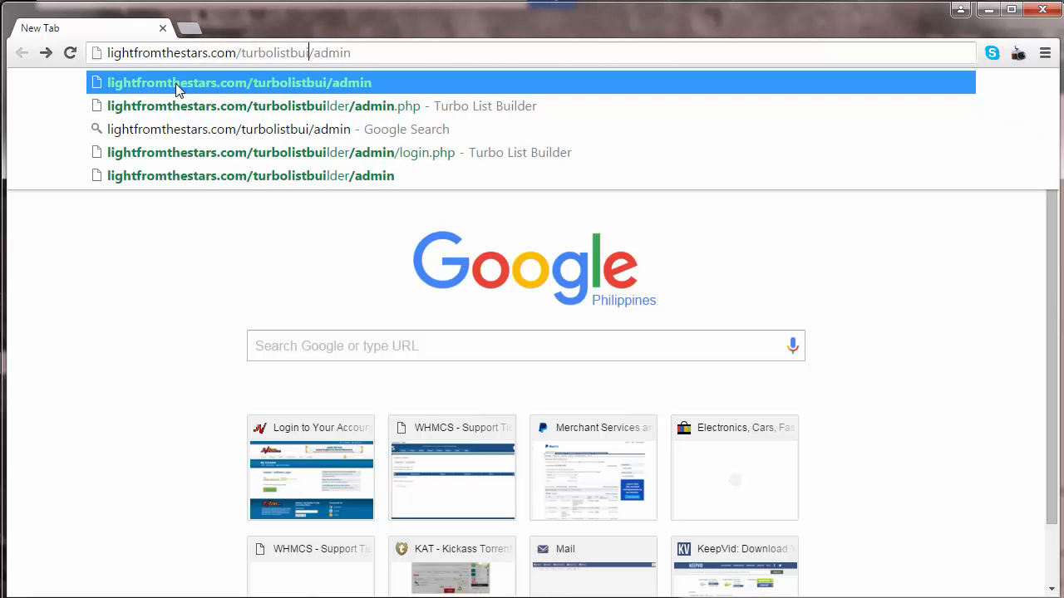
key(Right)
key(Right)
key(Right)
key(Right)
key(Right)
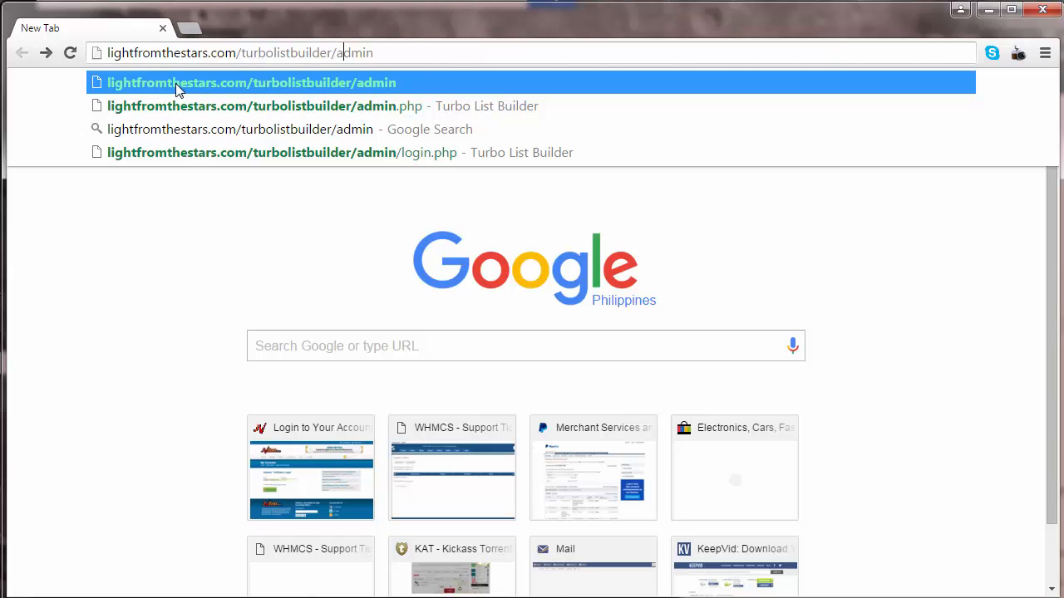
key(Return)
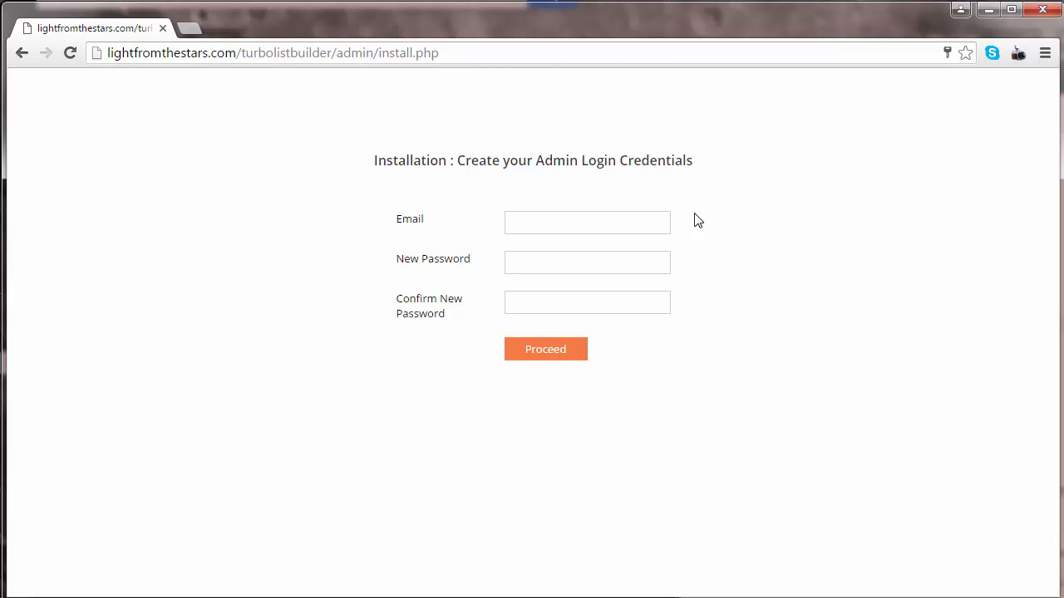
- Enter the admin email and password, proceed, then log in with those credentials
click(622, 226)
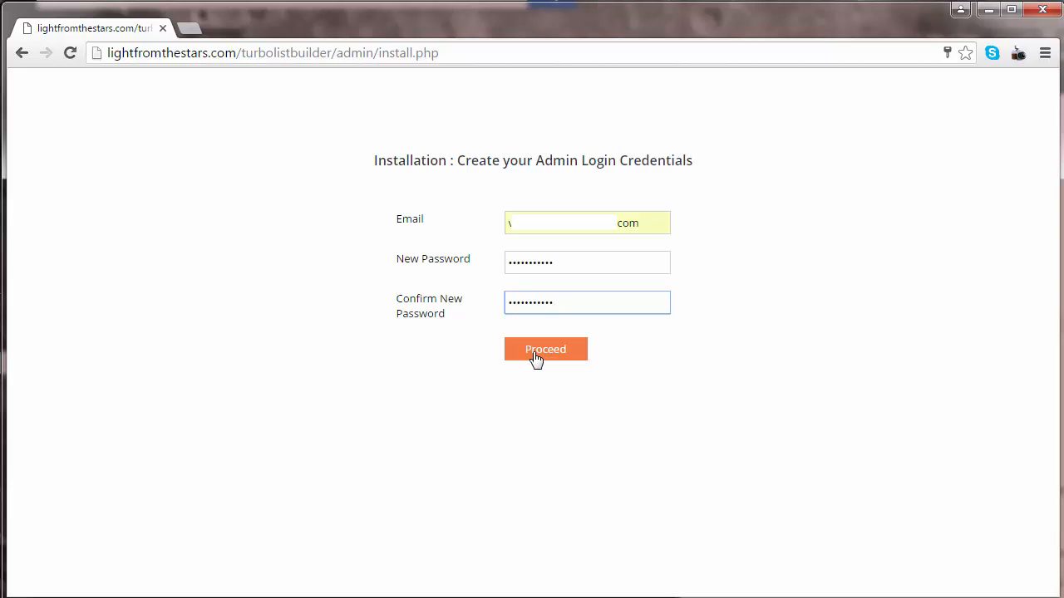
click(534, 358)
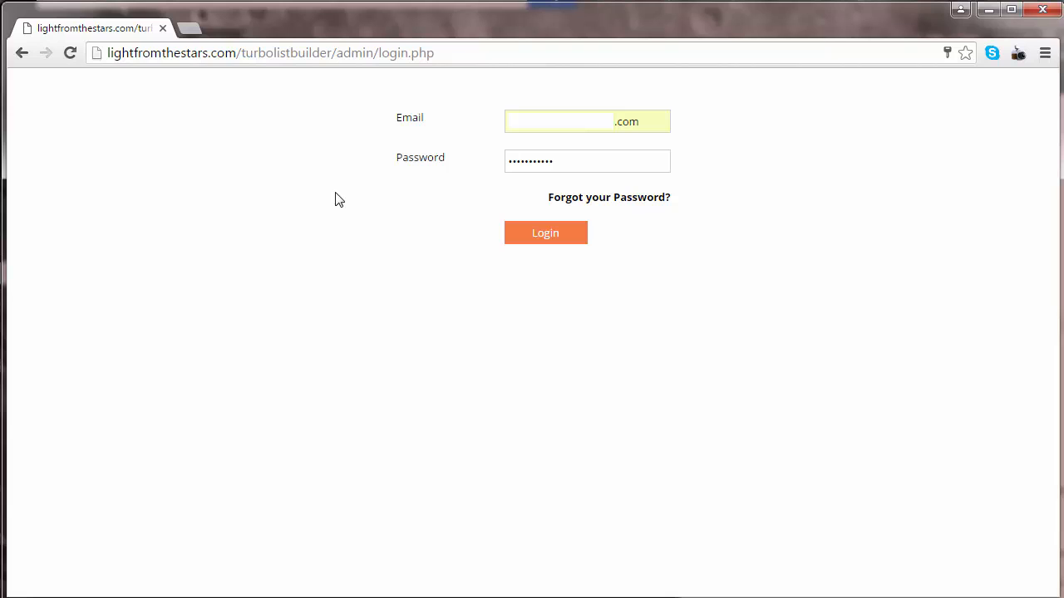
click(516, 236)
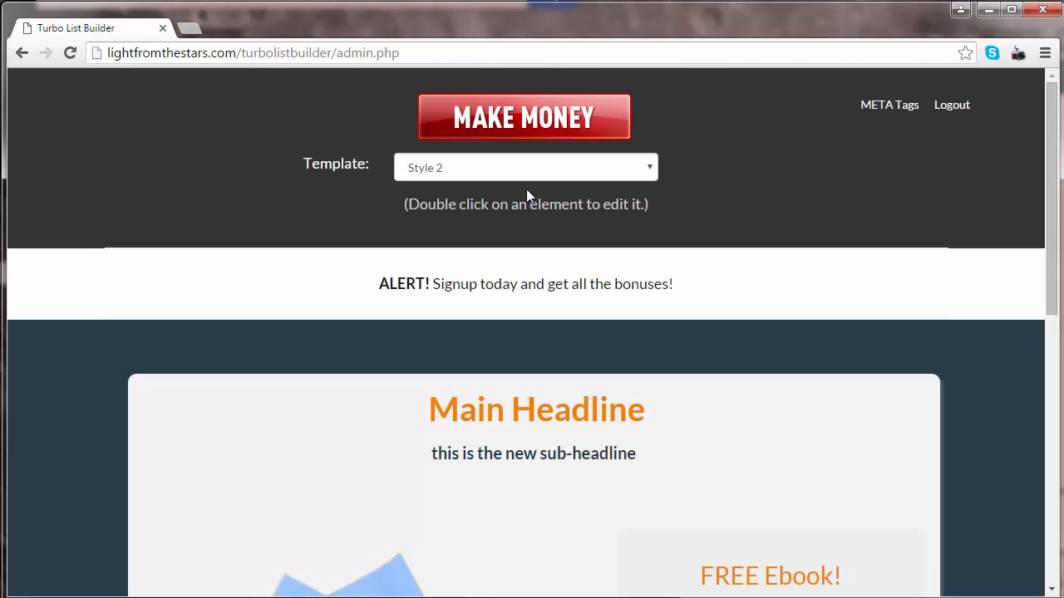
- Preview the Style 1 and Style 3 page templates
click(454, 177)
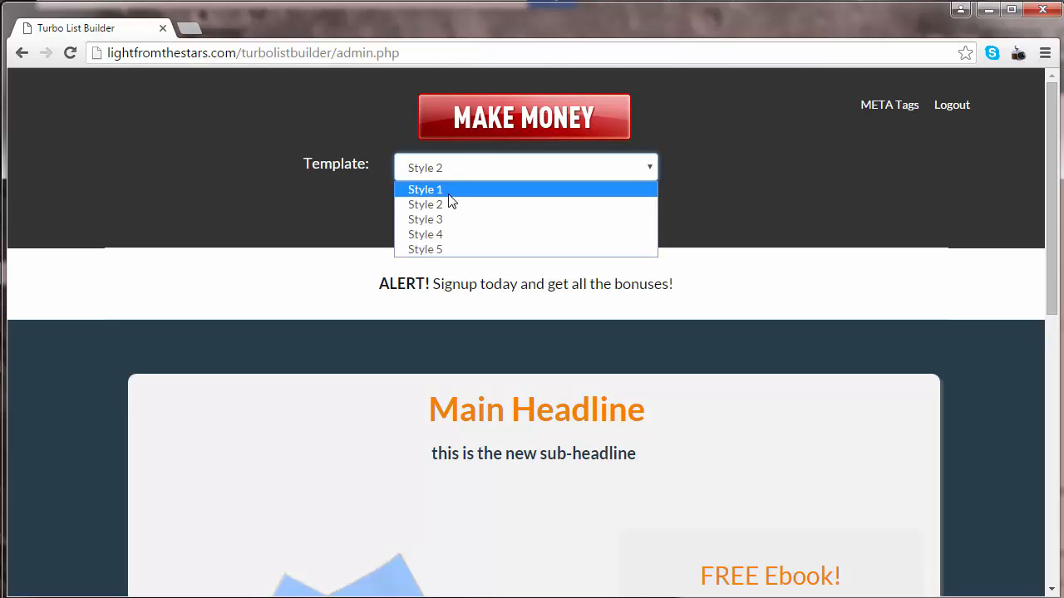
click(447, 194)
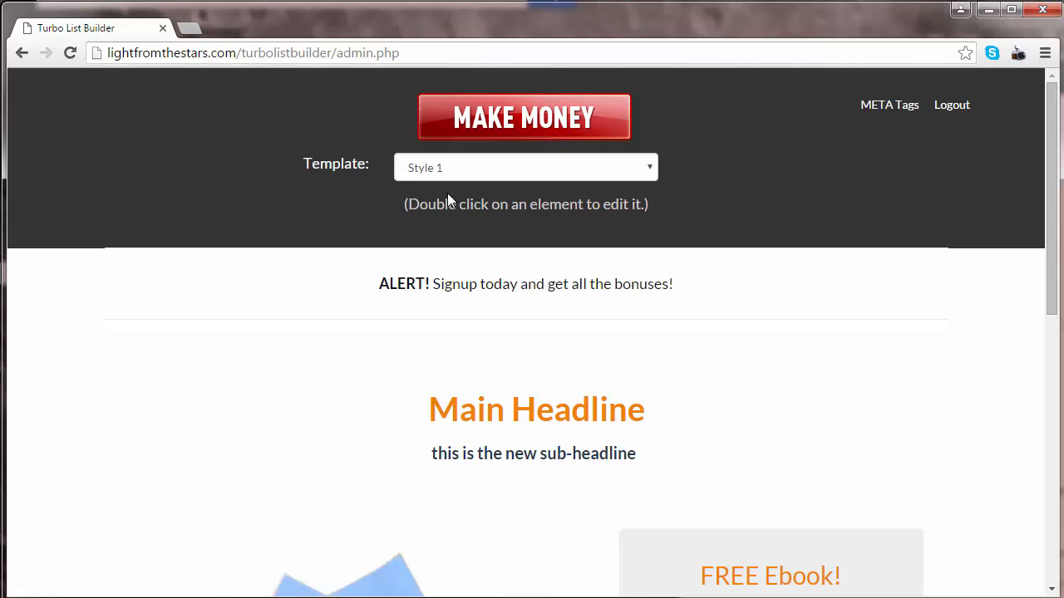
scroll(447, 193, down, 7)
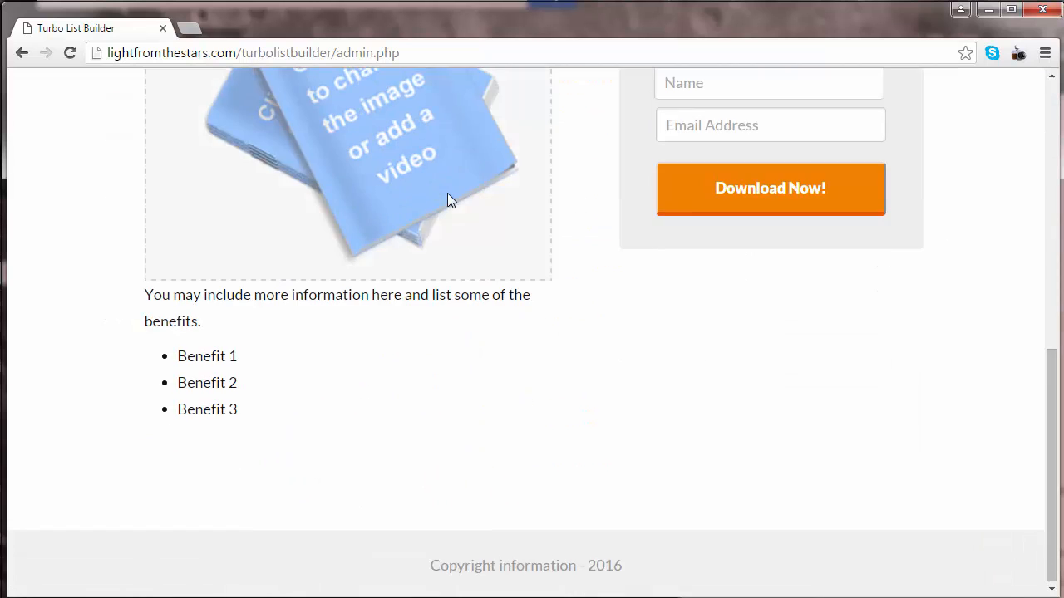
scroll(447, 193, up, 8)
click(471, 179)
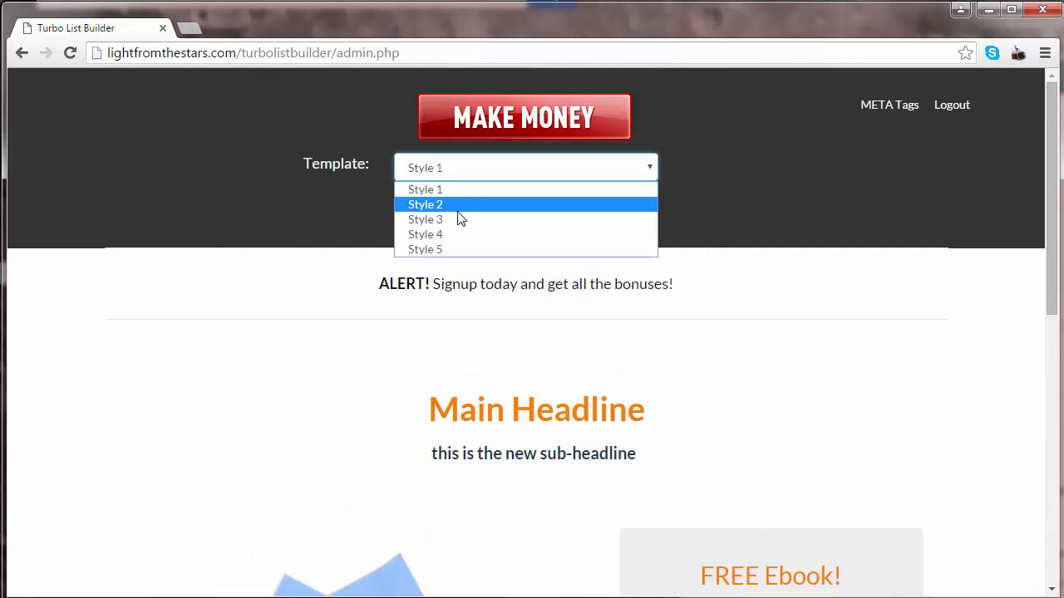
click(455, 219)
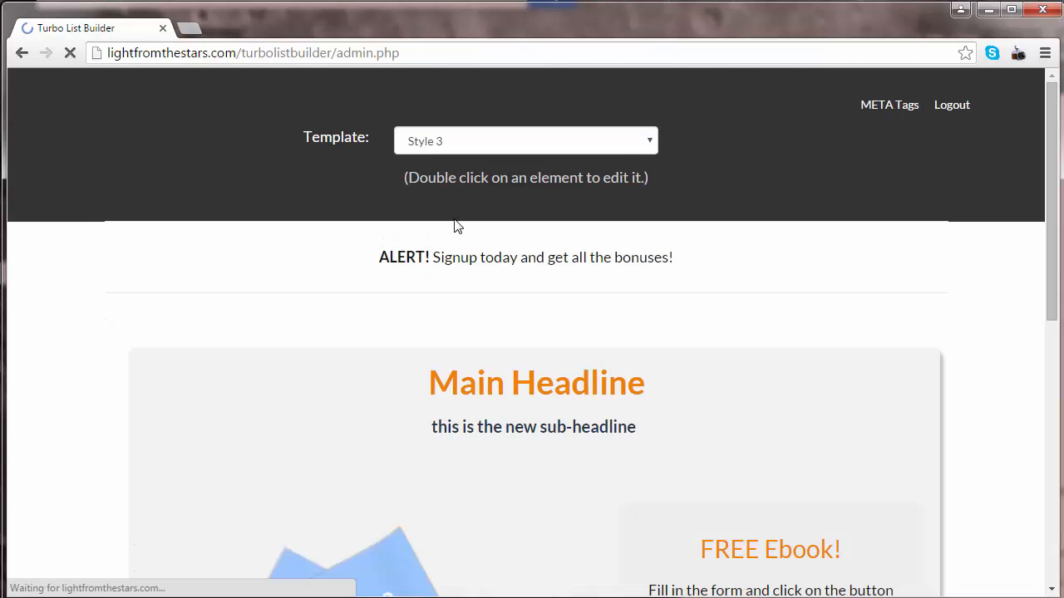
scroll(455, 225, down, 6)
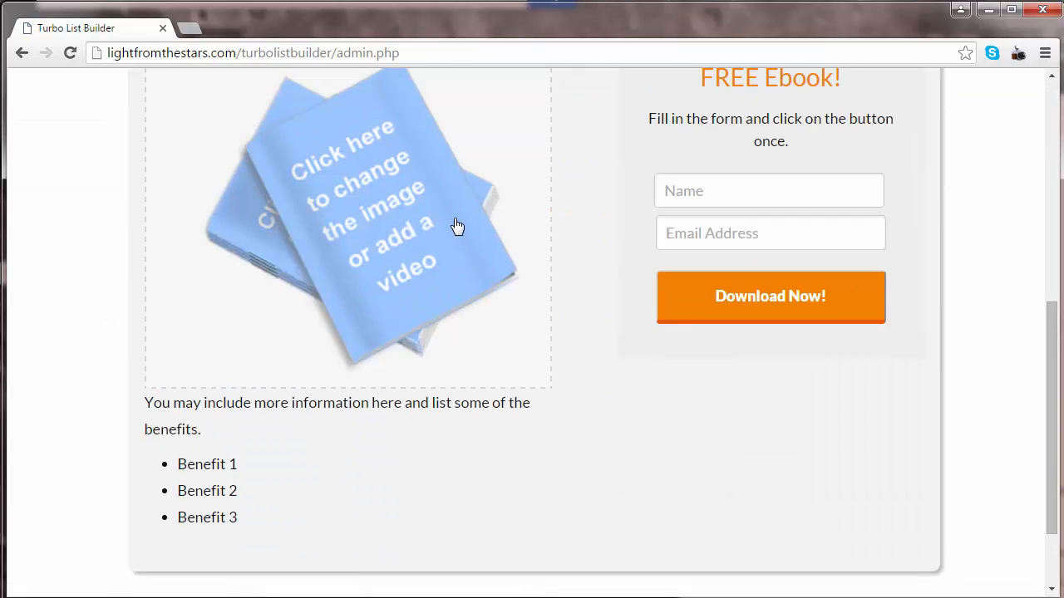
scroll(457, 226, down, 2)
scroll(456, 226, up, 10)
scroll(457, 226, up, 1)
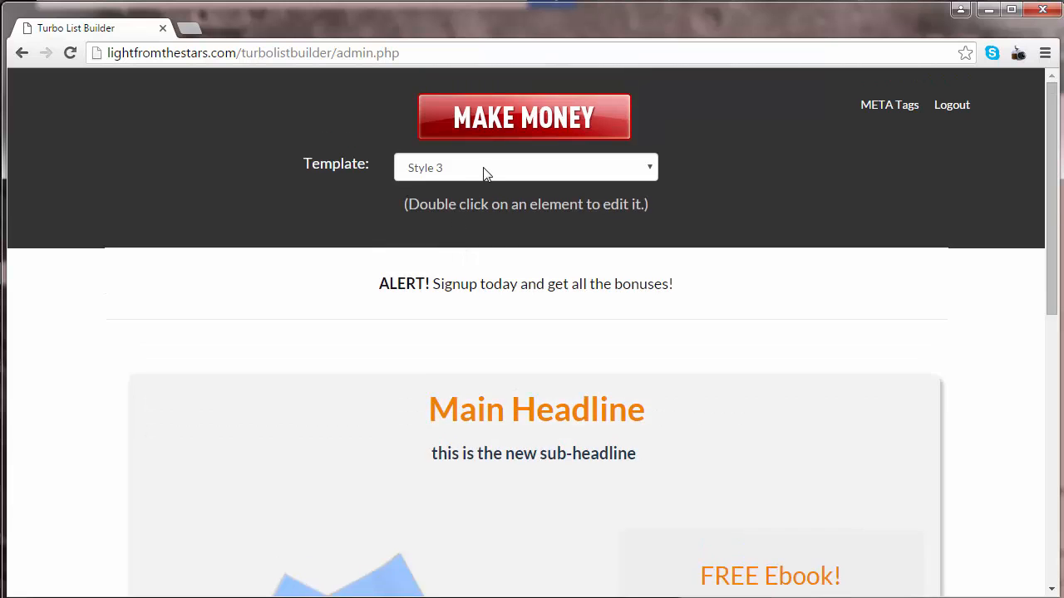
- Preview Style 4, then apply the Style 5 ocean-background template
click(482, 171)
click(463, 236)
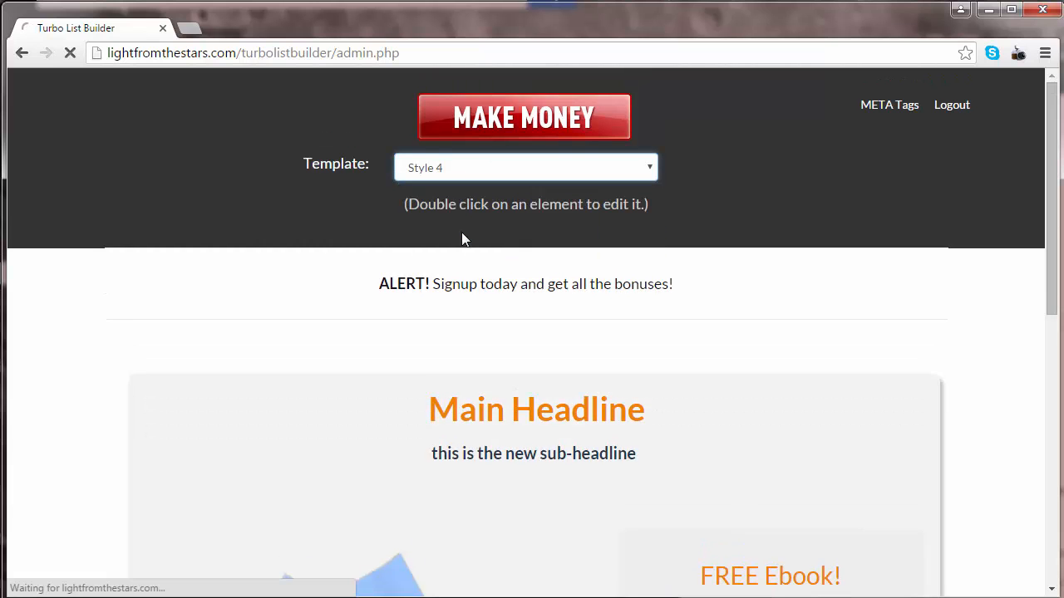
scroll(463, 240, down, 6)
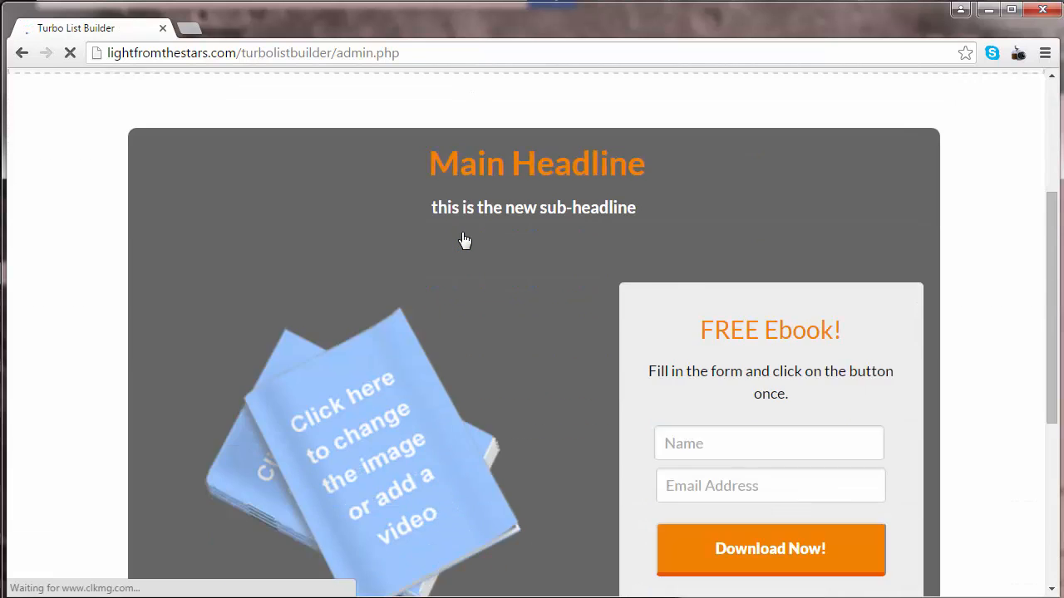
scroll(465, 240, up, 6)
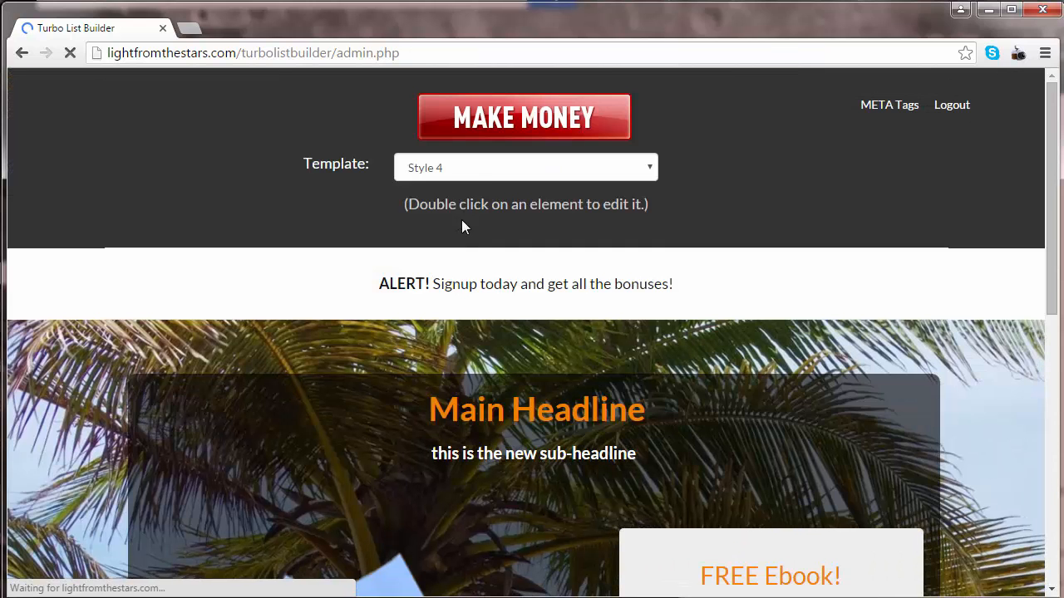
click(497, 169)
click(487, 250)
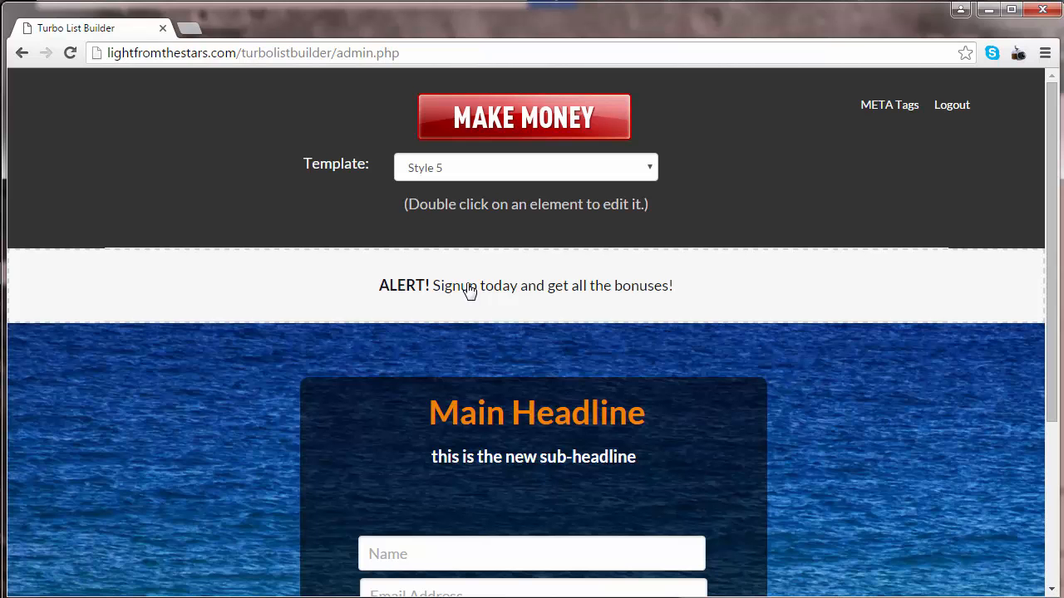
- Try Bold and Underline on the ALERT! header line, then cancel without saving
double_click(469, 288)
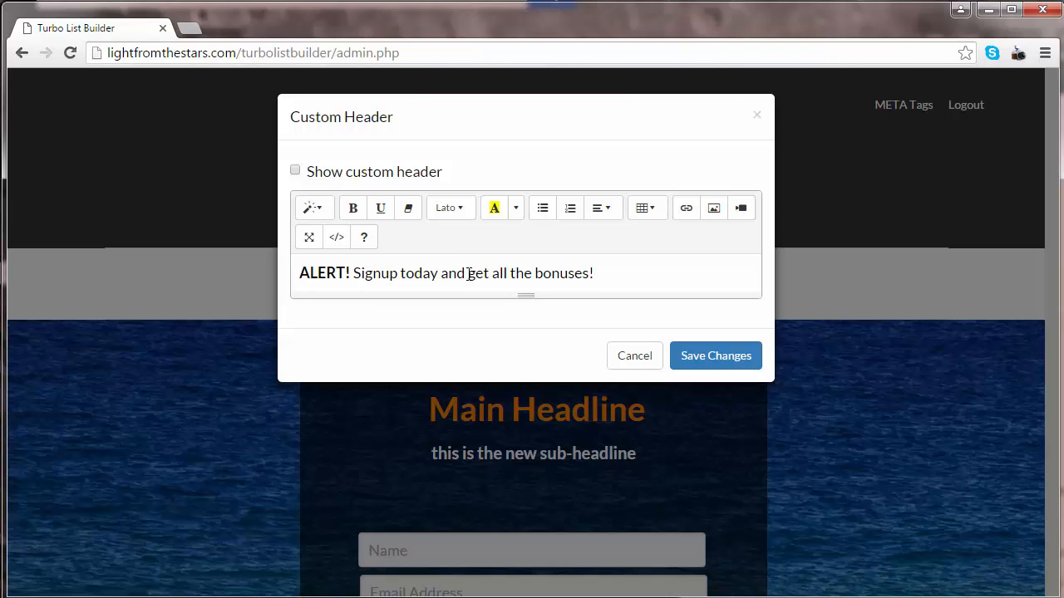
click(598, 275)
drag(599, 275, 242, 269)
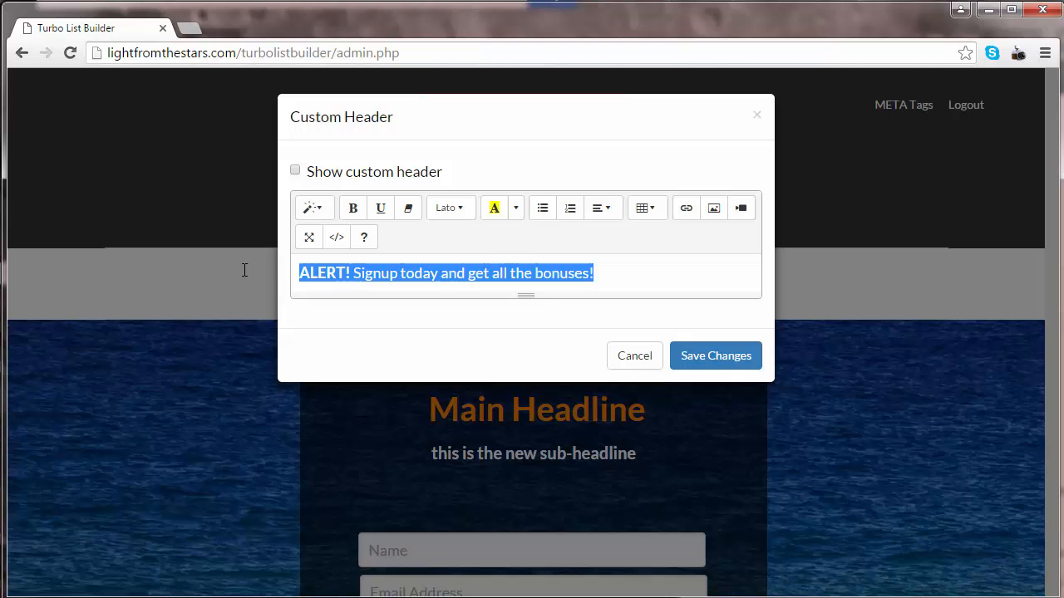
click(354, 211)
click(354, 211)
click(380, 213)
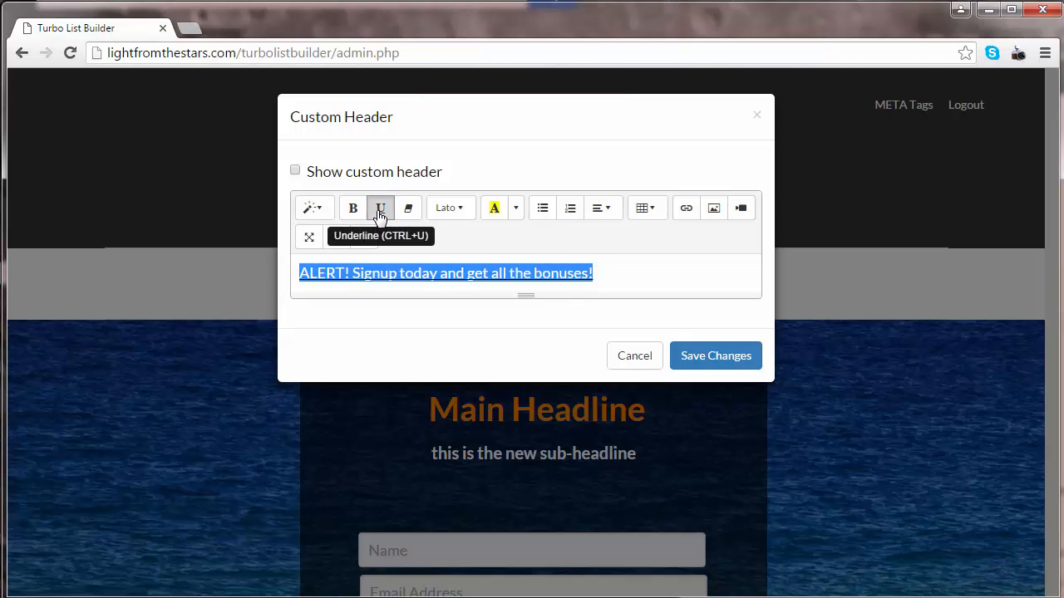
click(379, 213)
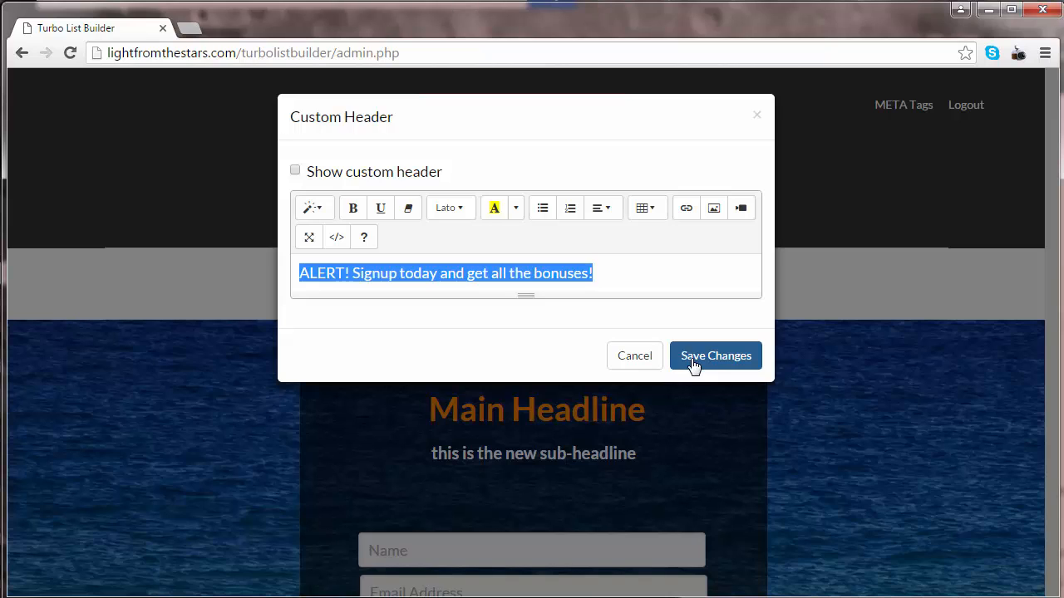
click(634, 356)
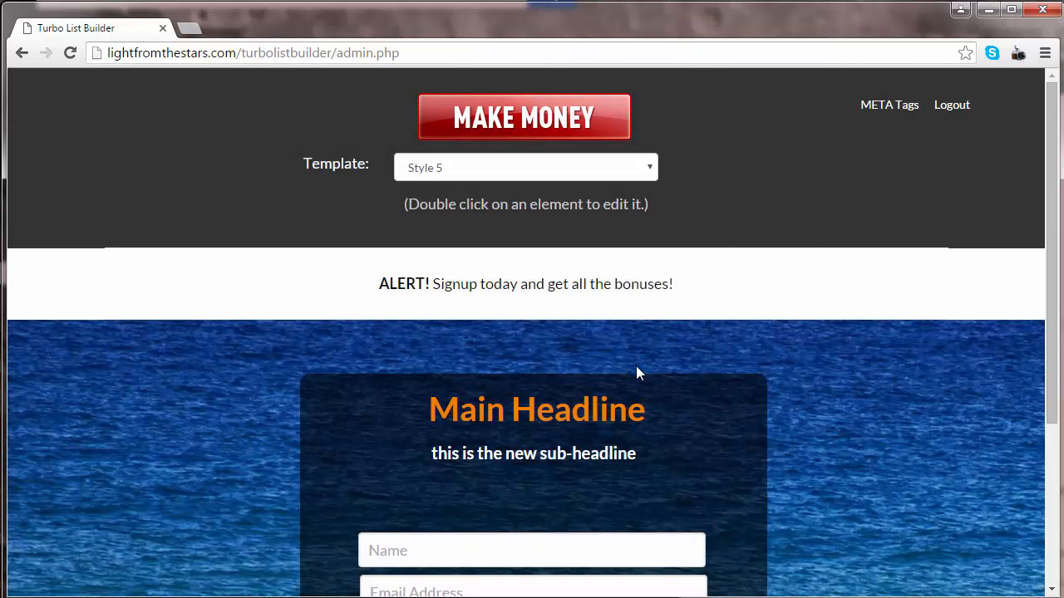
scroll(636, 373, down, 1)
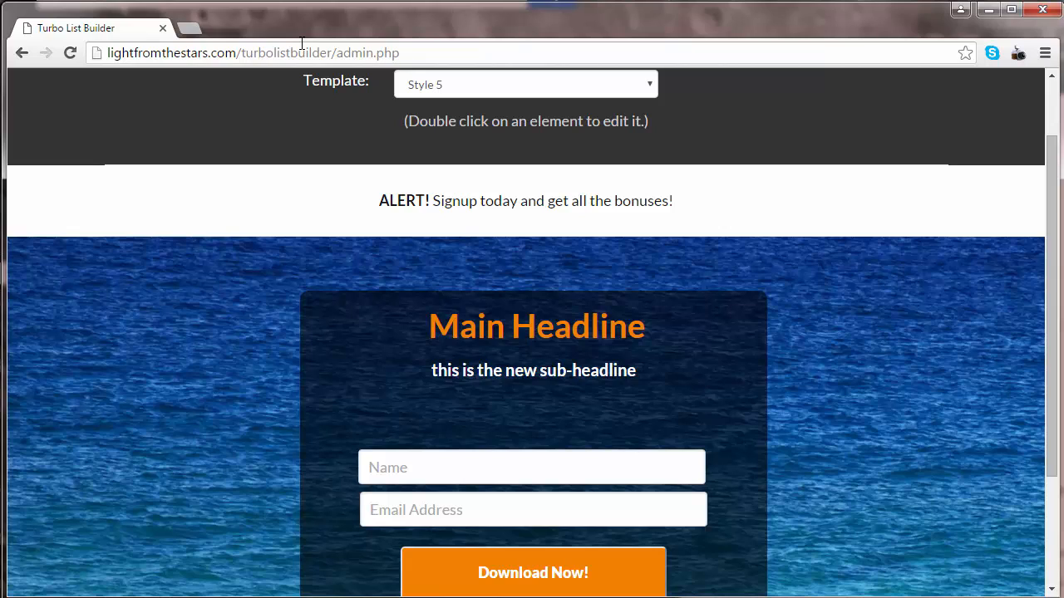
- In a new tab, load the example address adjusted to lightfromthestars.com/turbolistbuilder/
key(ctrl+t)
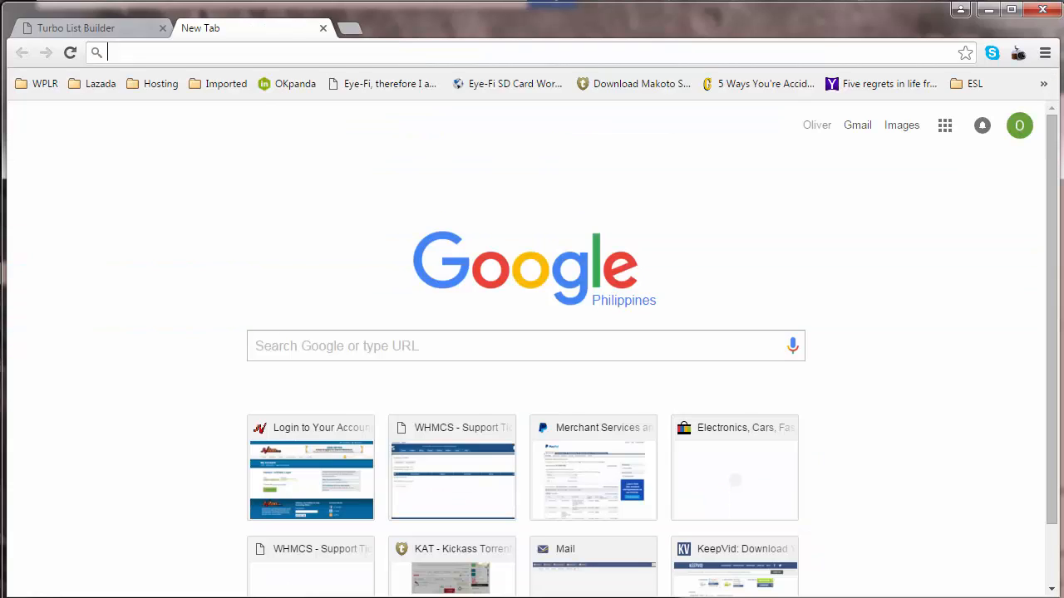
key(alt+Tab)
drag(634, 282, 52, 282)
key(ctrl+c)
key(alt+Tab)
key(ctrl+v)
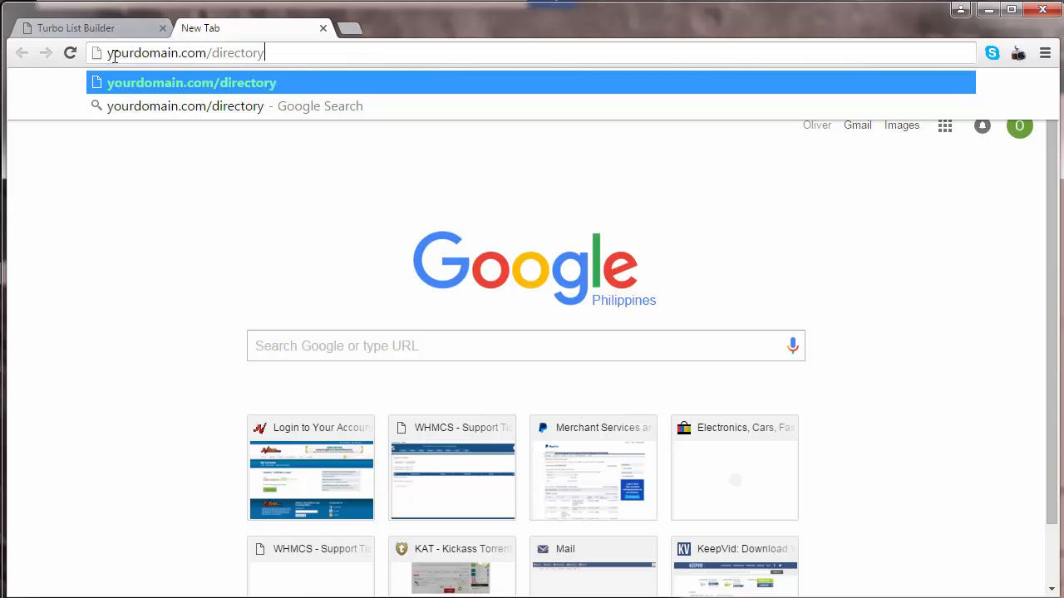
double_click(122, 53)
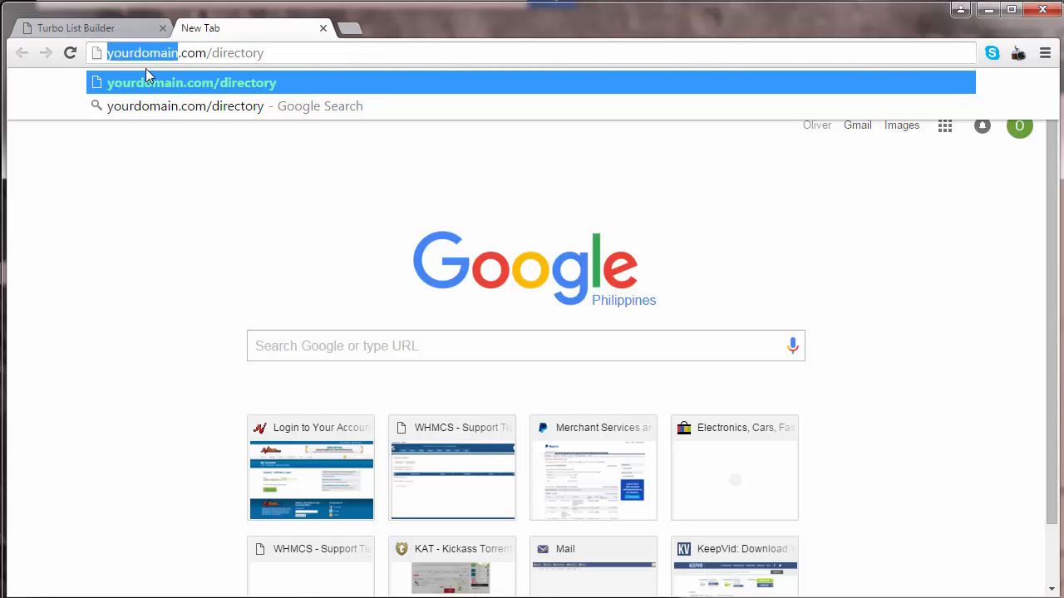
text(lightfromthestars)
key(End)
key(ctrl+shift+Left)
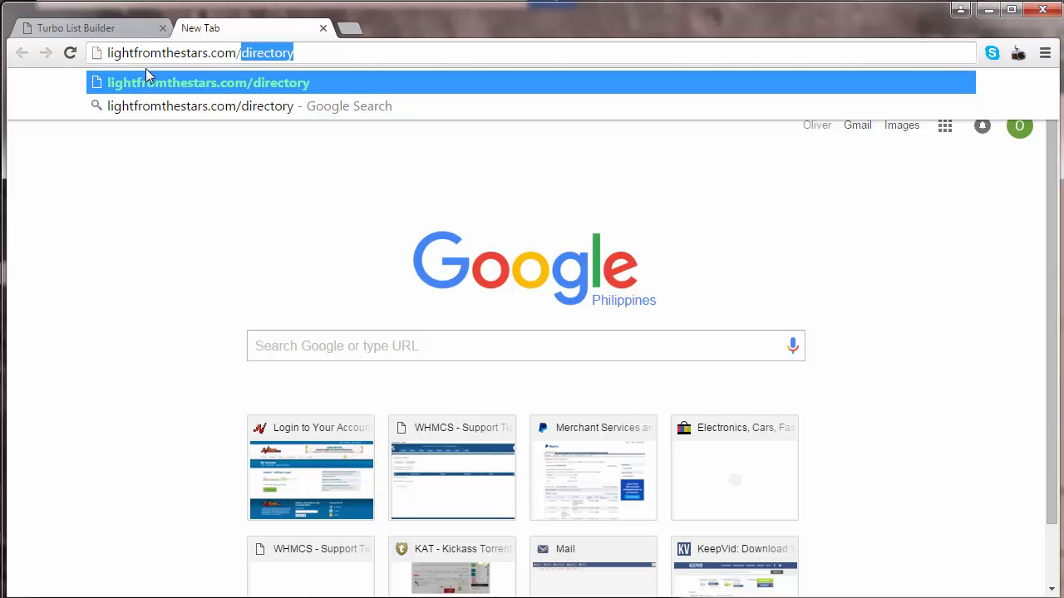
text(turbolistbuilder)
key(Return)
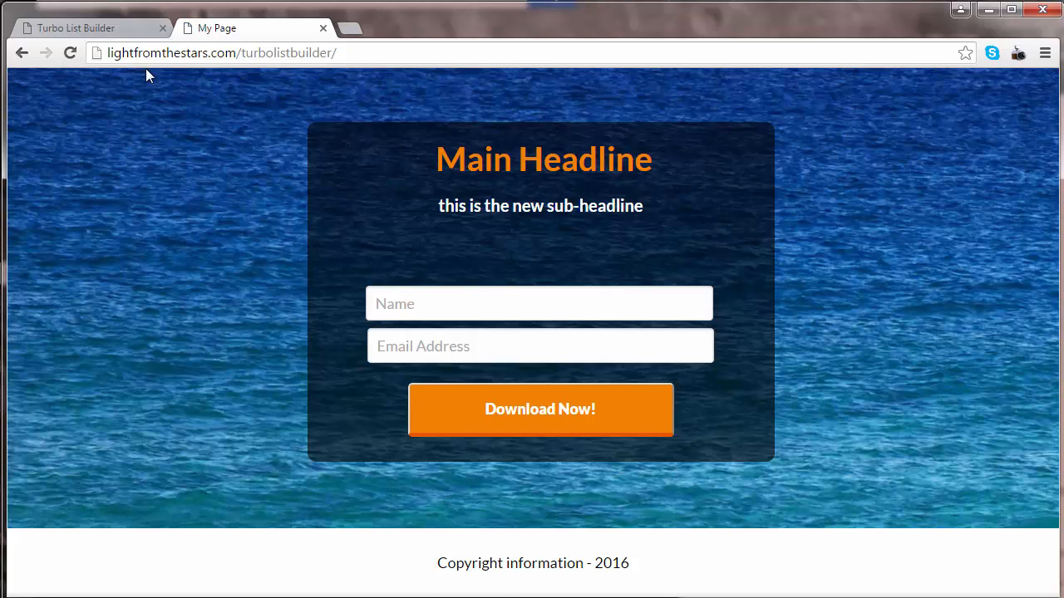
- Change the main headline to 'Hello World!' and save it
click(105, 31)
scroll(577, 354, down, 1)
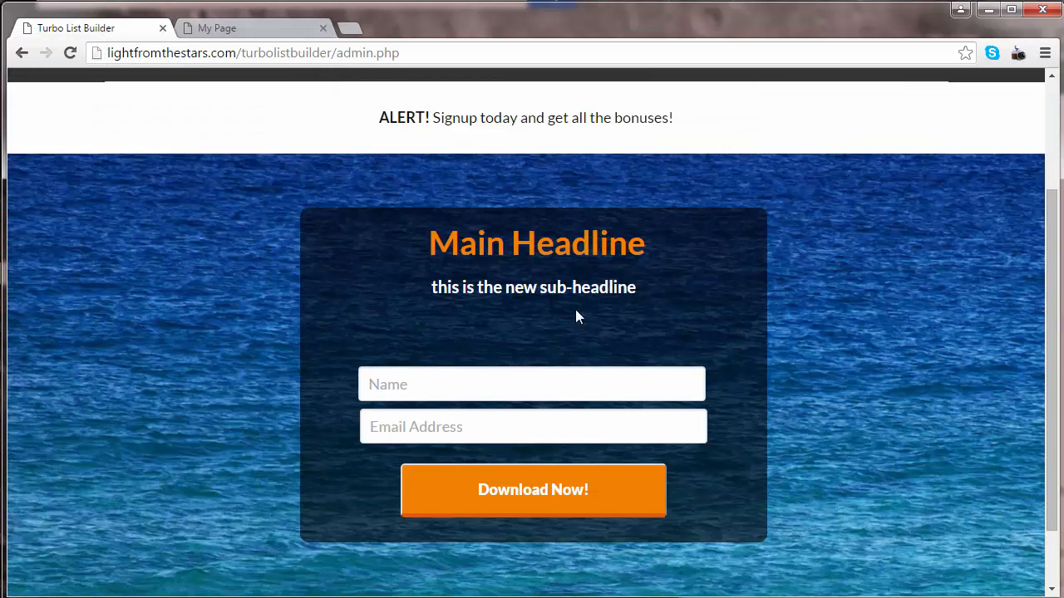
click(598, 245)
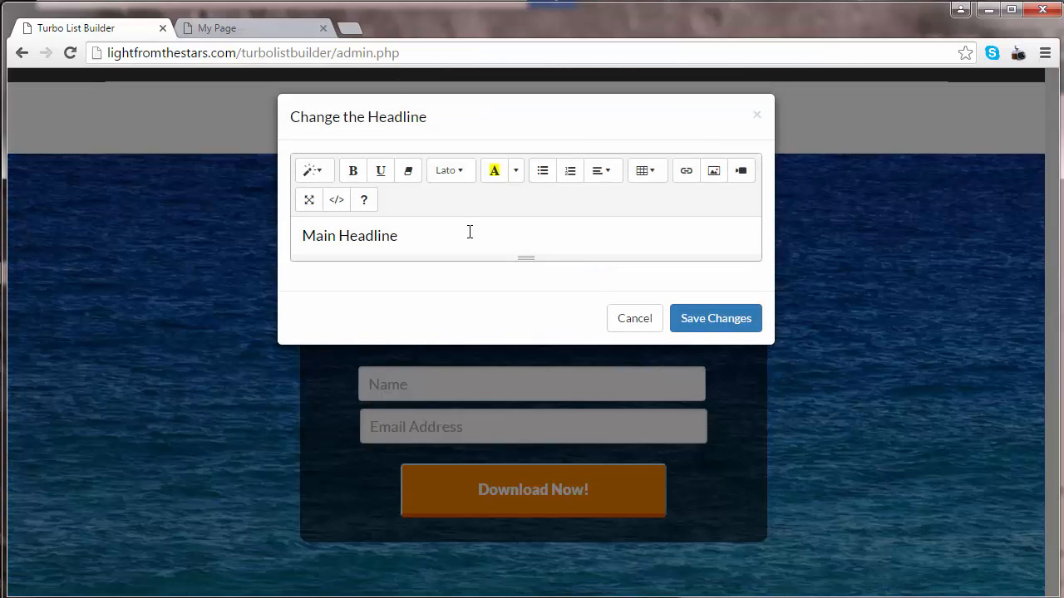
drag(397, 238, 77, 226)
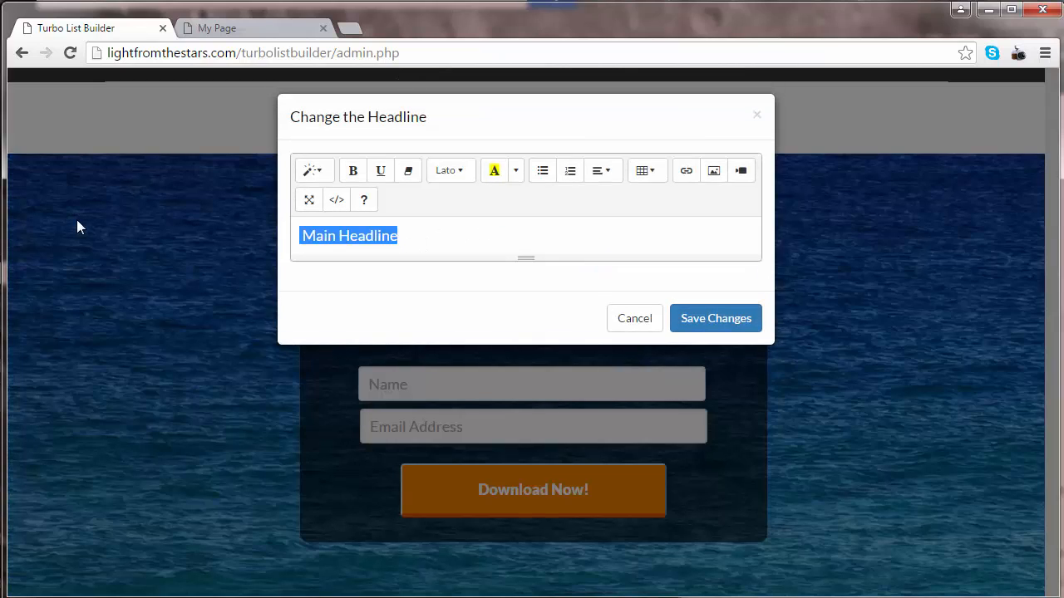
text(He)
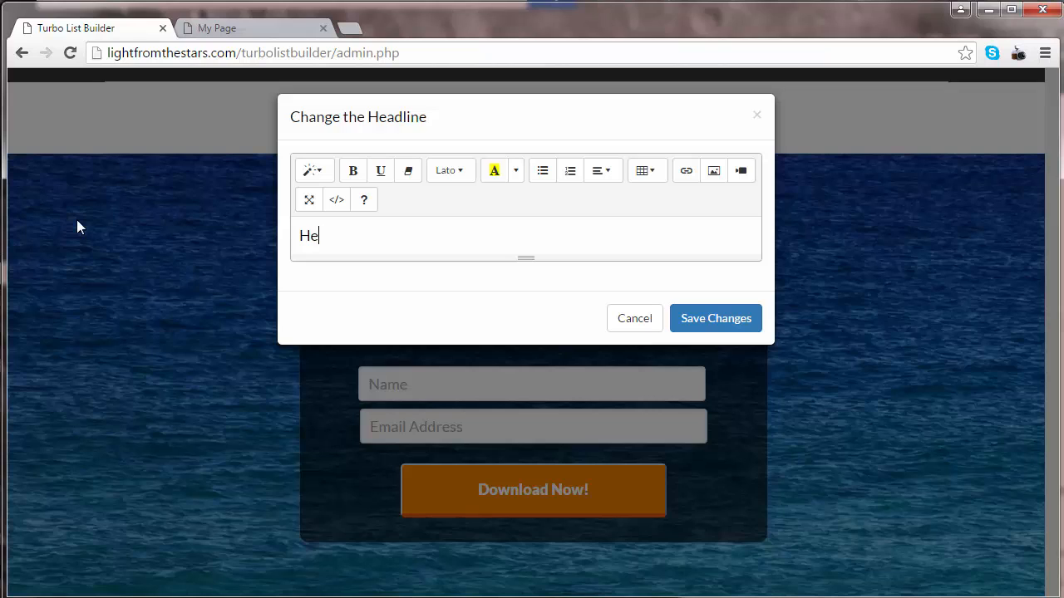
text(llo World!)
click(707, 320)
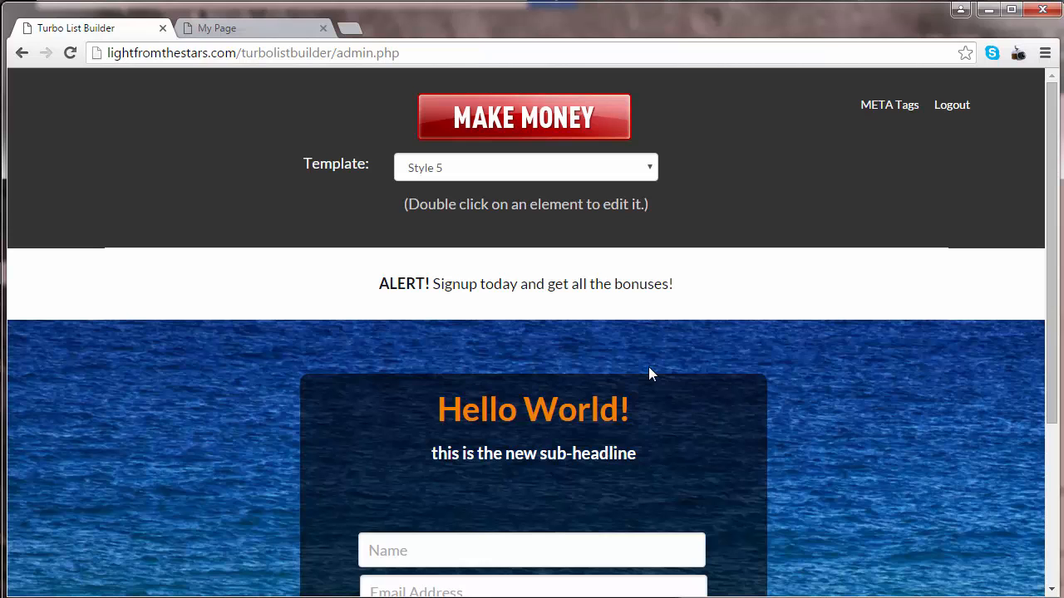
- Select the existing sub-headline text, then return to the live My Page tab
scroll(648, 374, down, 3)
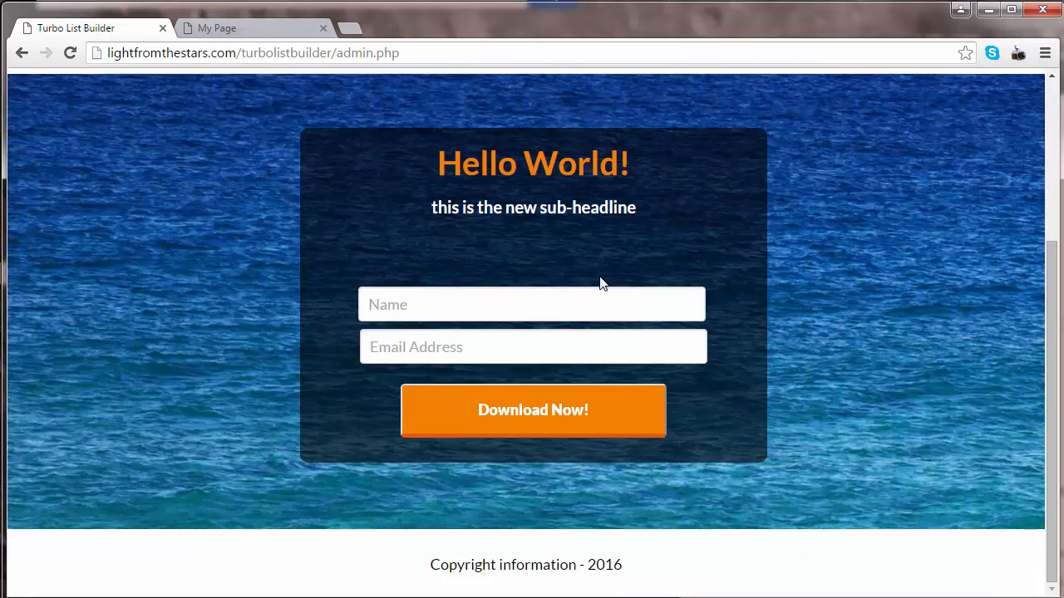
click(577, 217)
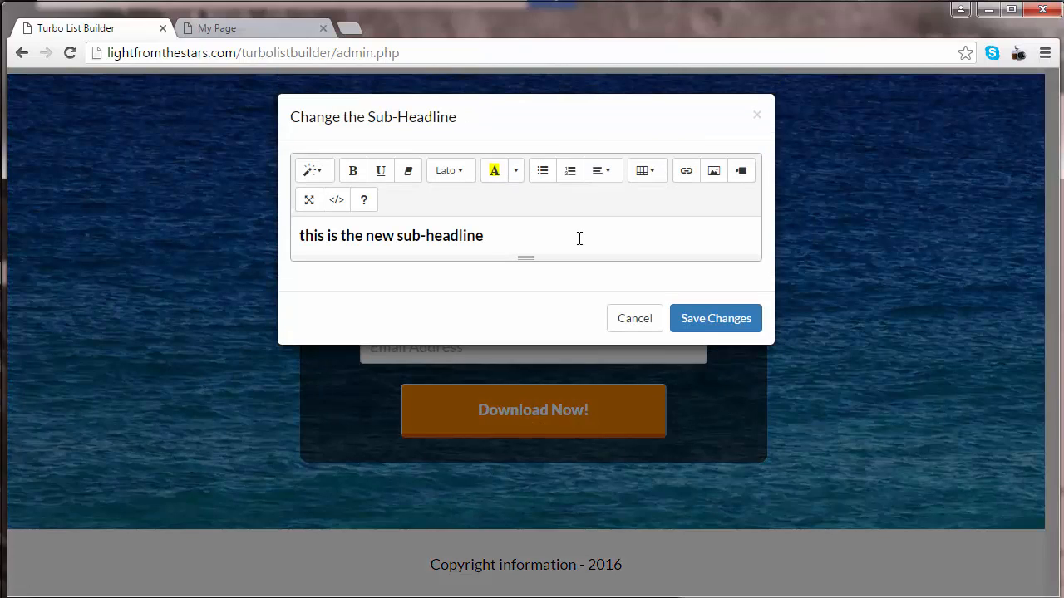
drag(484, 236, 207, 241)
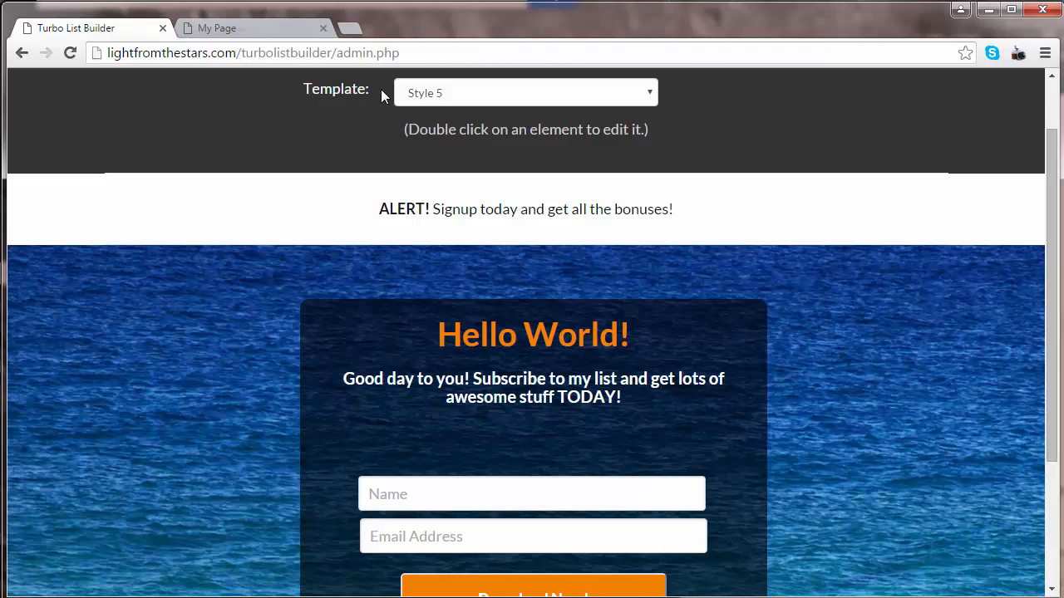
click(251, 29)
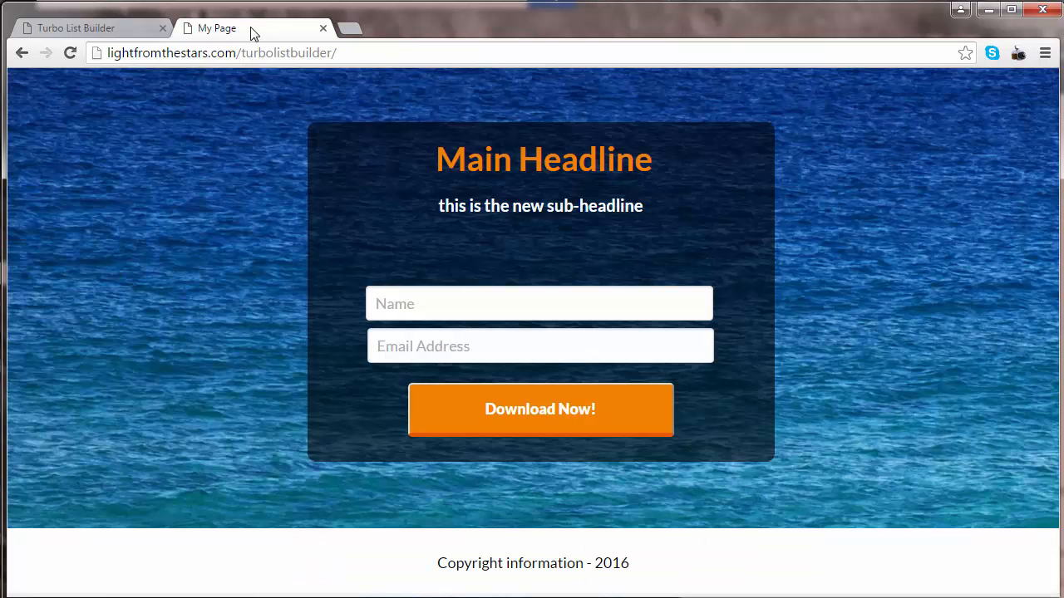
- Reload the live page and highlight the new 'Hello World!' headline and 'Good day to you! Subscribe…' sub-headline
key(F5)
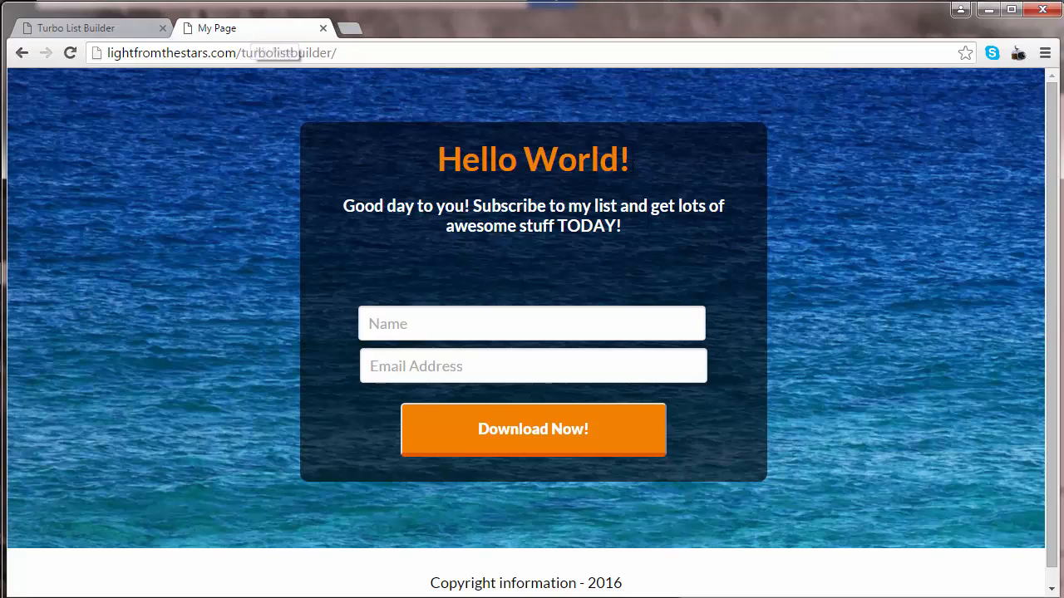
drag(632, 162, 392, 154)
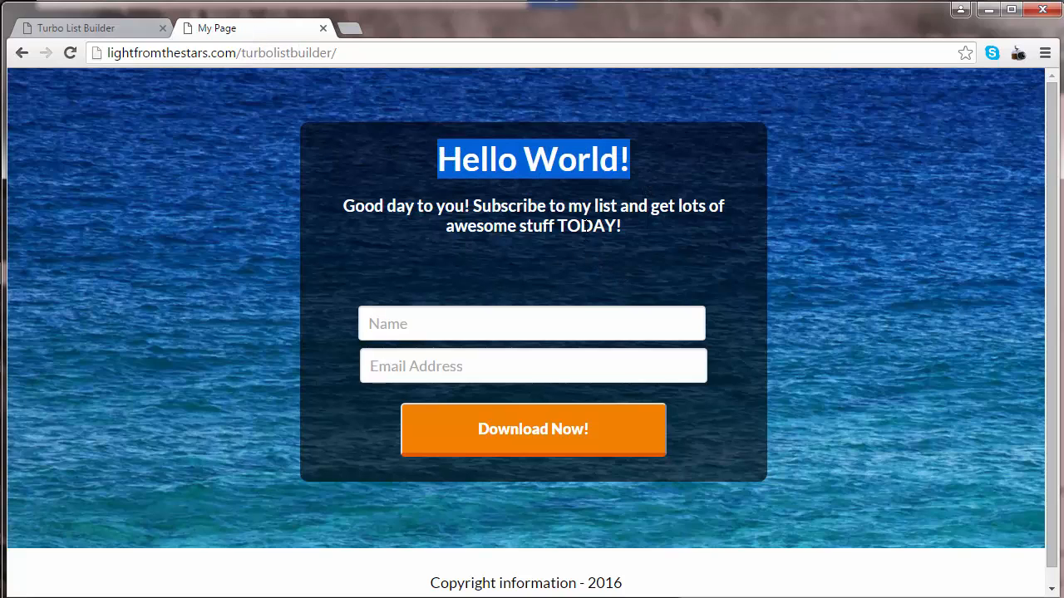
drag(624, 227, 342, 205)
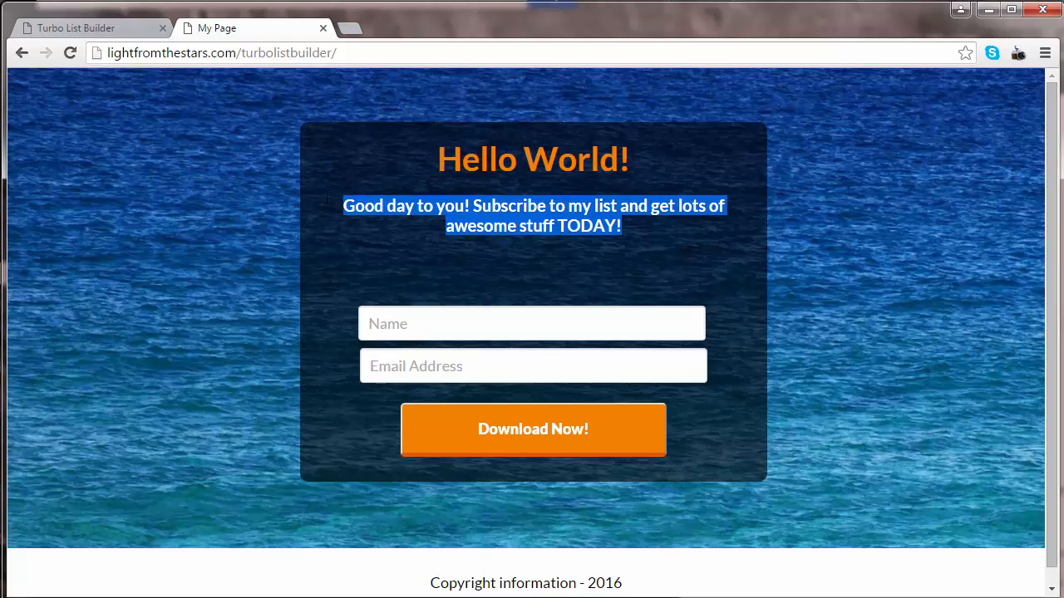